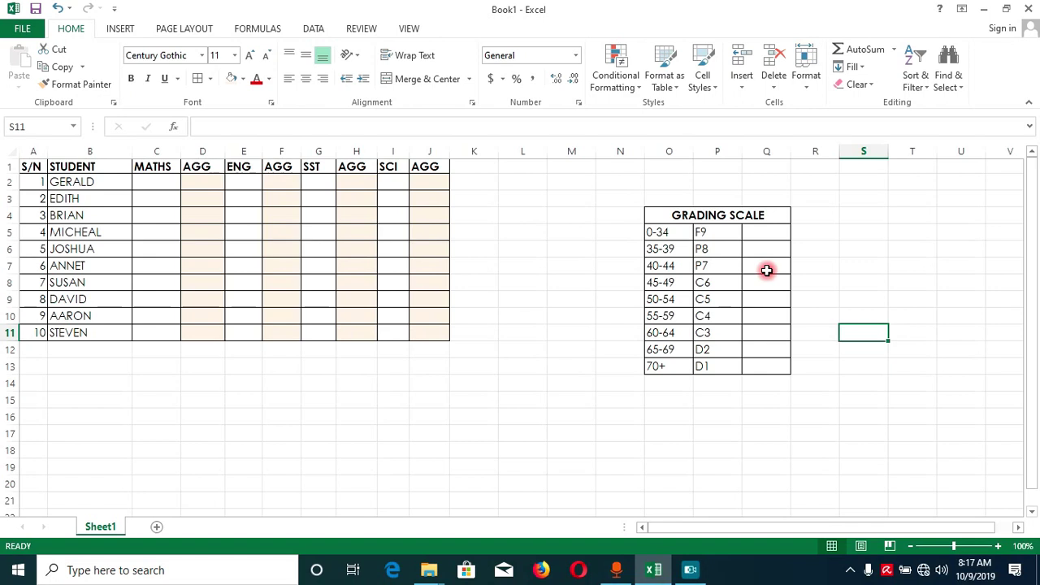
# - Enter the Maths marks 56, 78 and 89 in C2:C4
pyautogui.moveTo(434, 219); pyautogui.dragTo(499, 341)
pyautogui.click(533, 198)
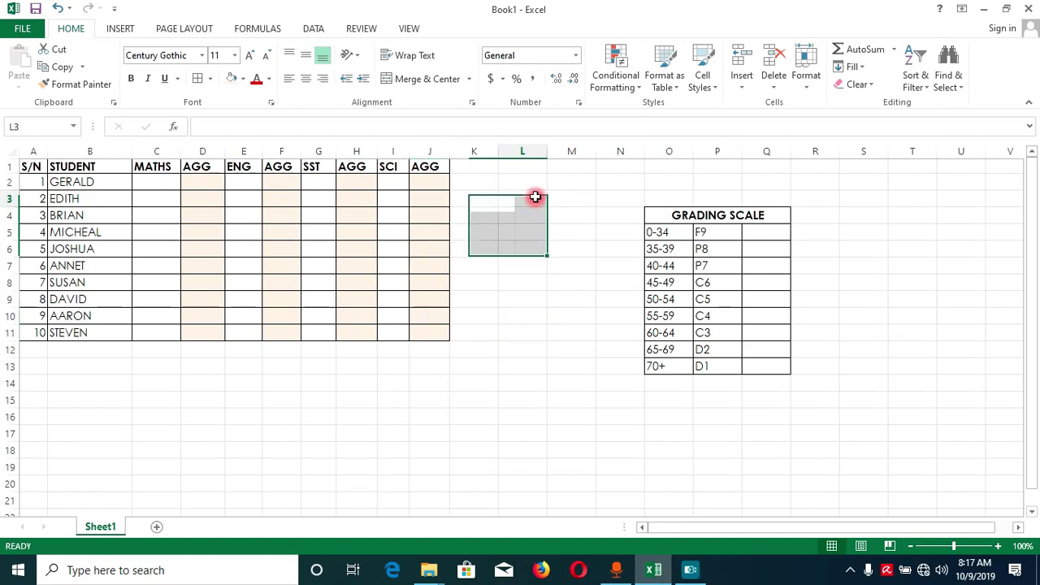
pyautogui.click(543, 282)
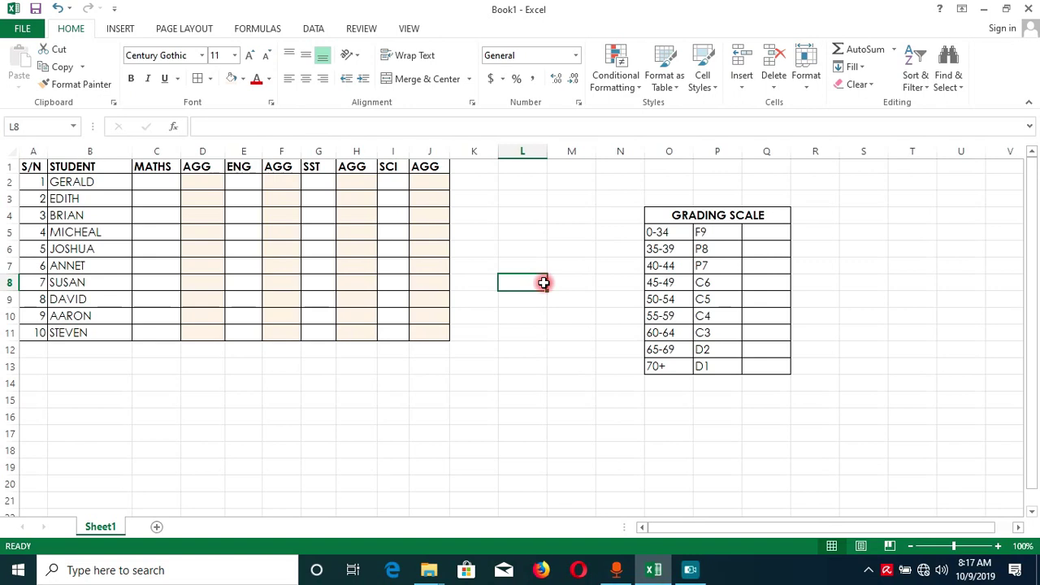
pyautogui.click(163, 185)
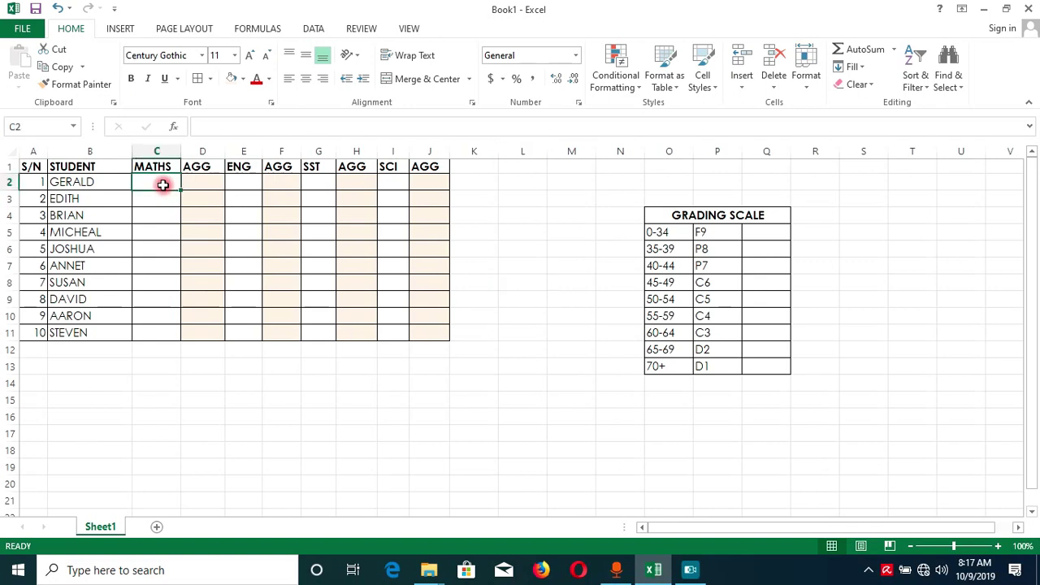
pyautogui.write('56')
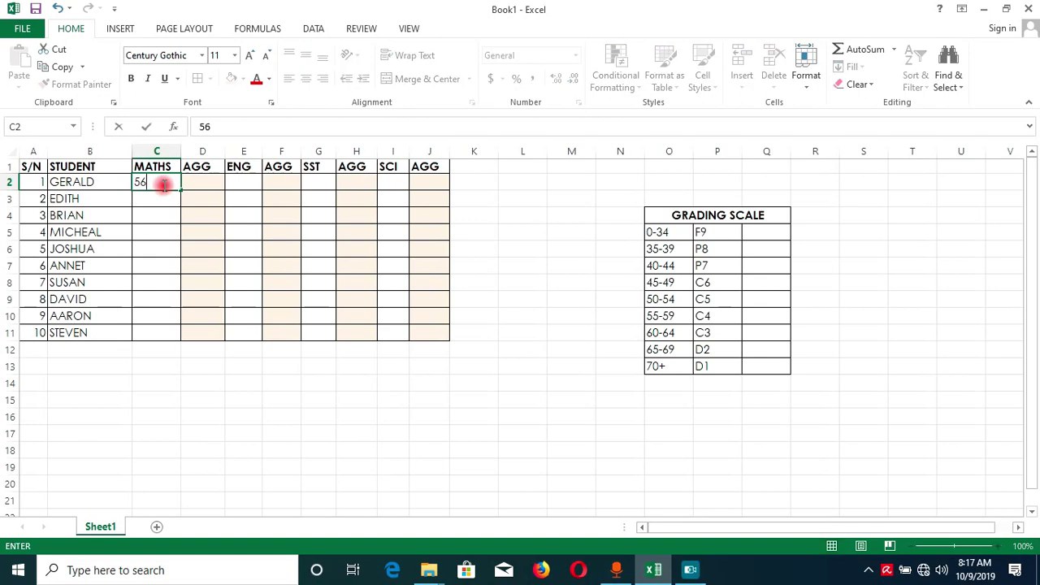
pyautogui.press('Return')
pyautogui.write('78')
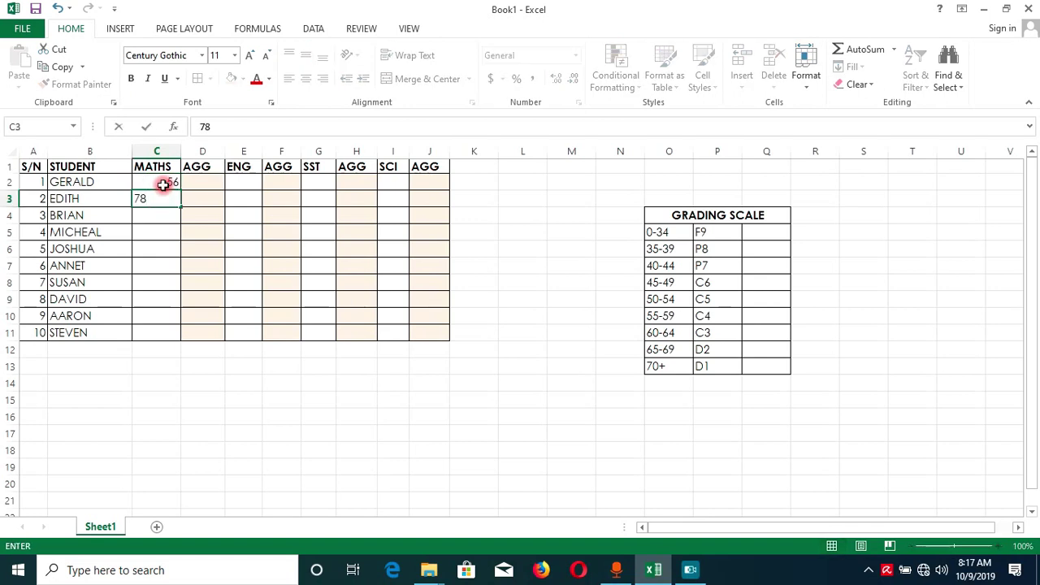
pyautogui.press('Return')
pyautogui.write('89')
pyautogui.press('Return')
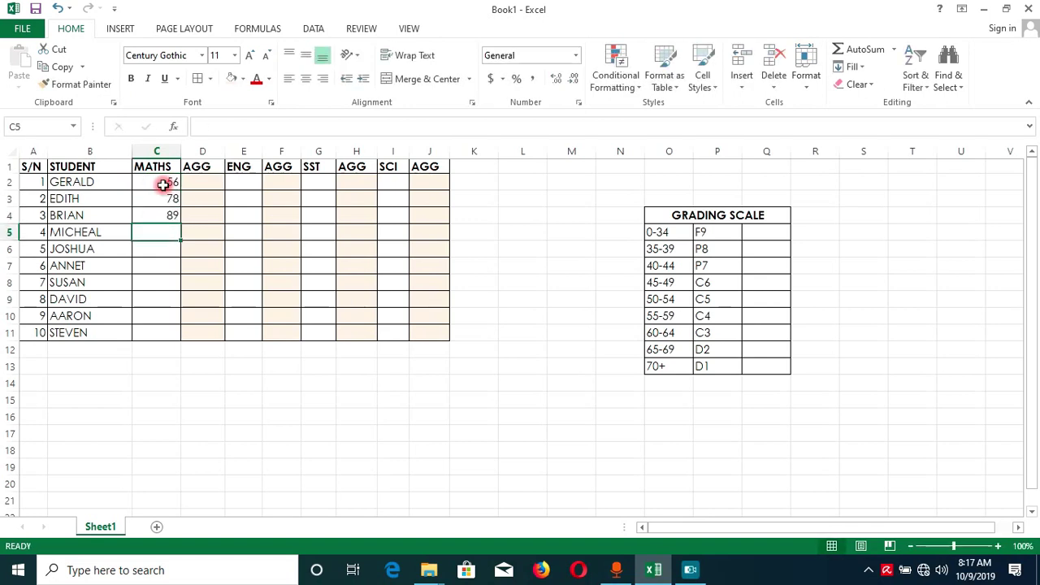
# - Enter the English marks 64, 39 and 90 in E2:E4
pyautogui.click(238, 185)
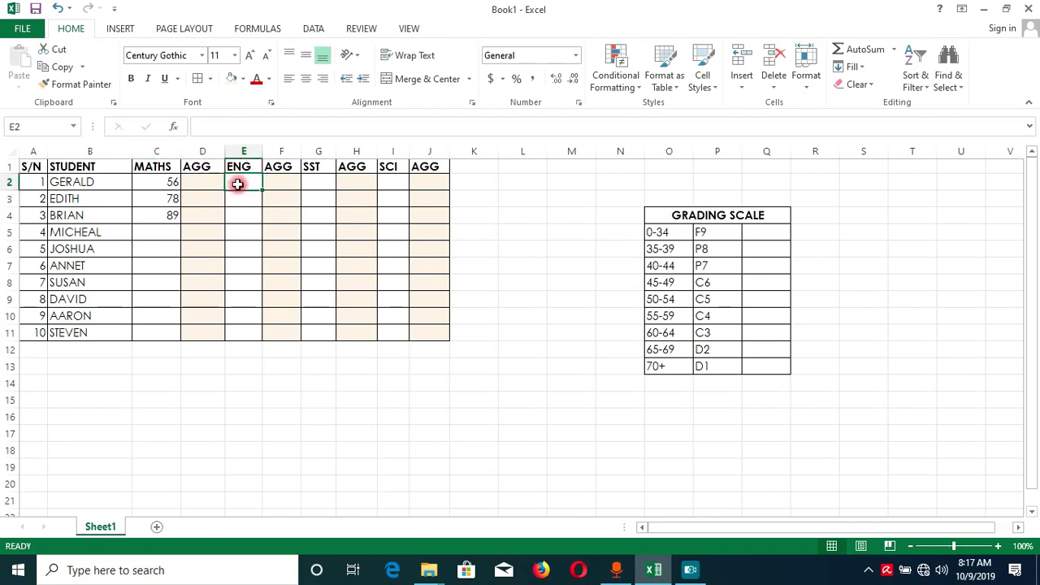
pyautogui.write('64')
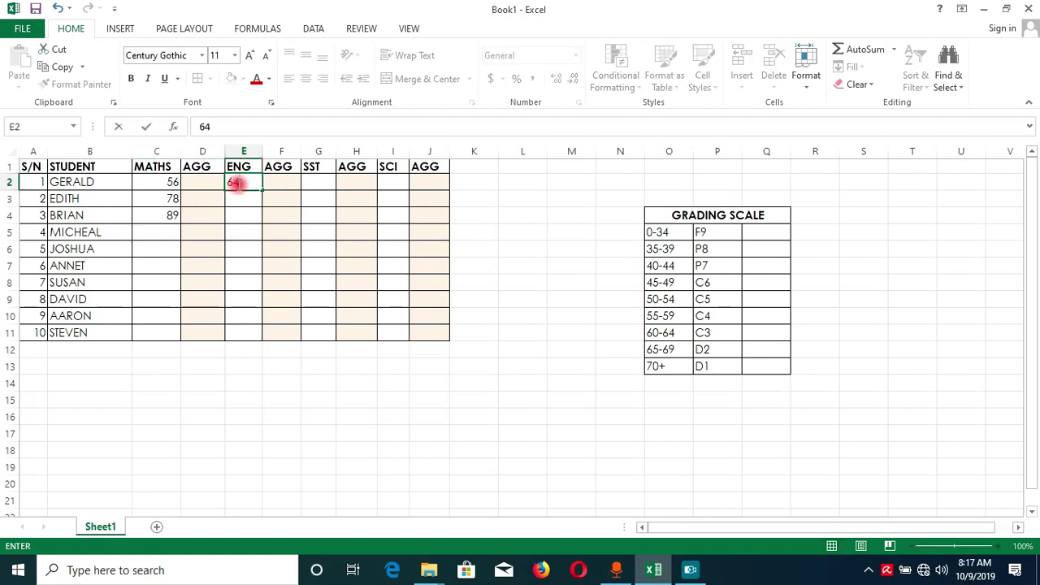
pyautogui.press('Return')
pyautogui.write('39')
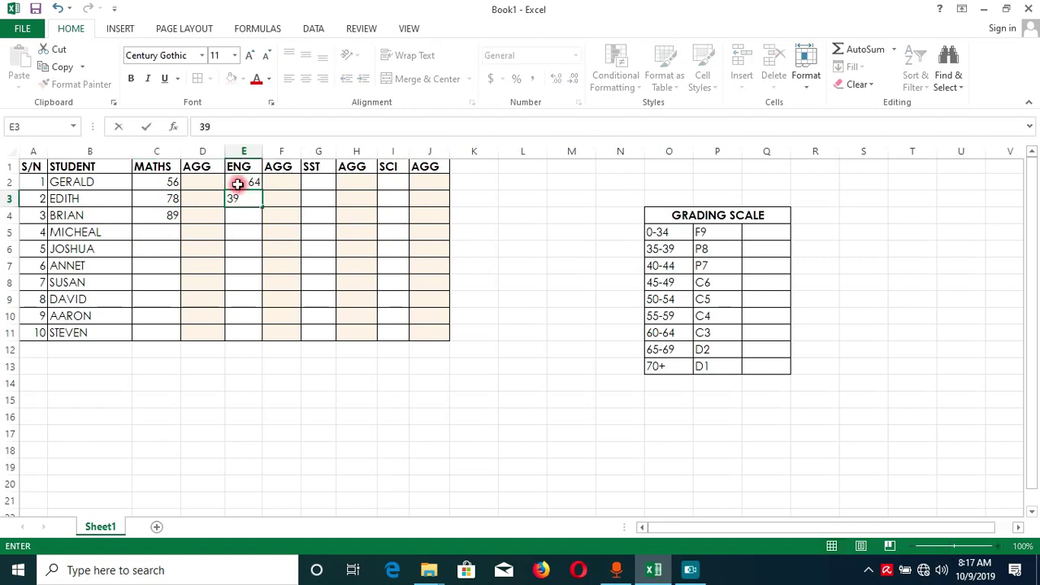
pyautogui.write('90')
pyautogui.press('BackSpace')
pyautogui.press('BackSpace')
pyautogui.press('Return')
pyautogui.write('90')
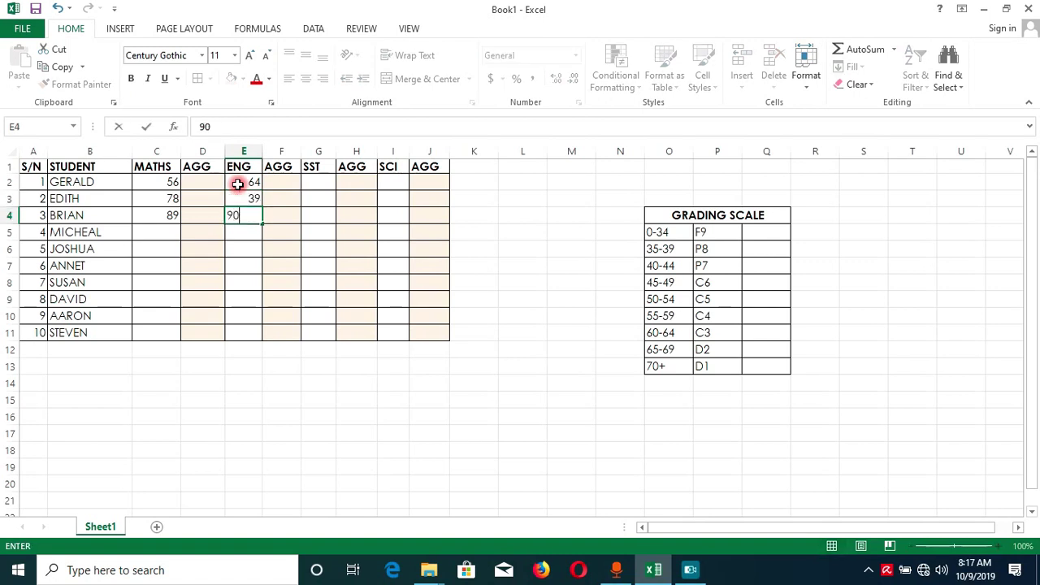
# - Enter the SST marks 84, 13 and 44 in G2:G4
pyautogui.click(321, 181)
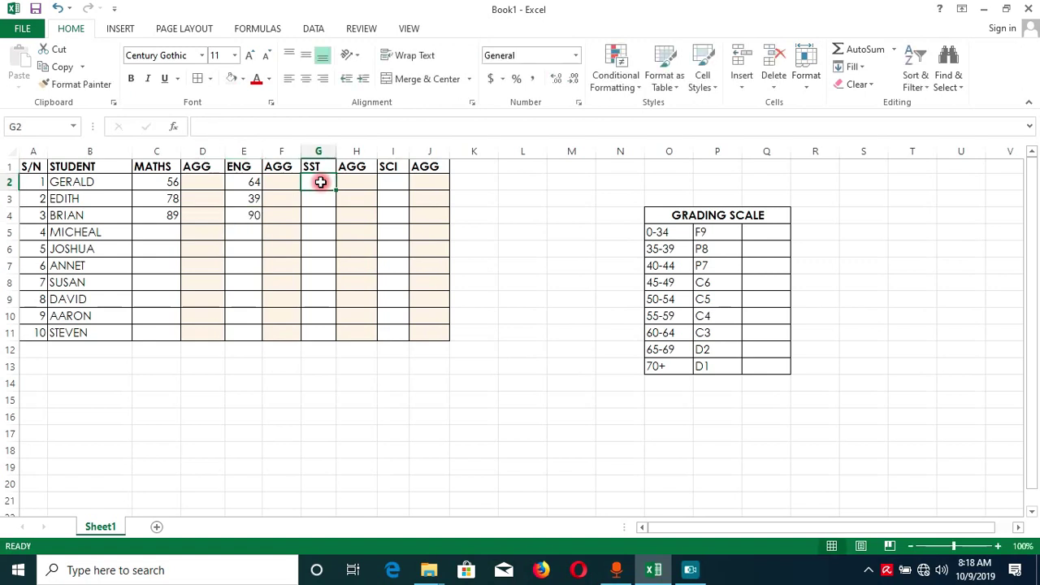
pyautogui.write('84')
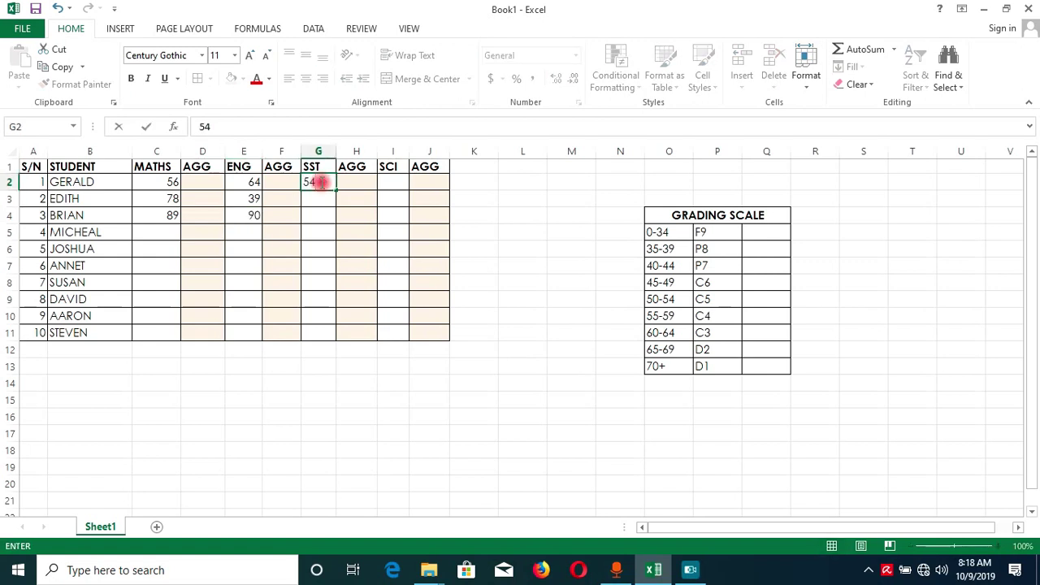
pyautogui.press('Return')
pyautogui.write('13')
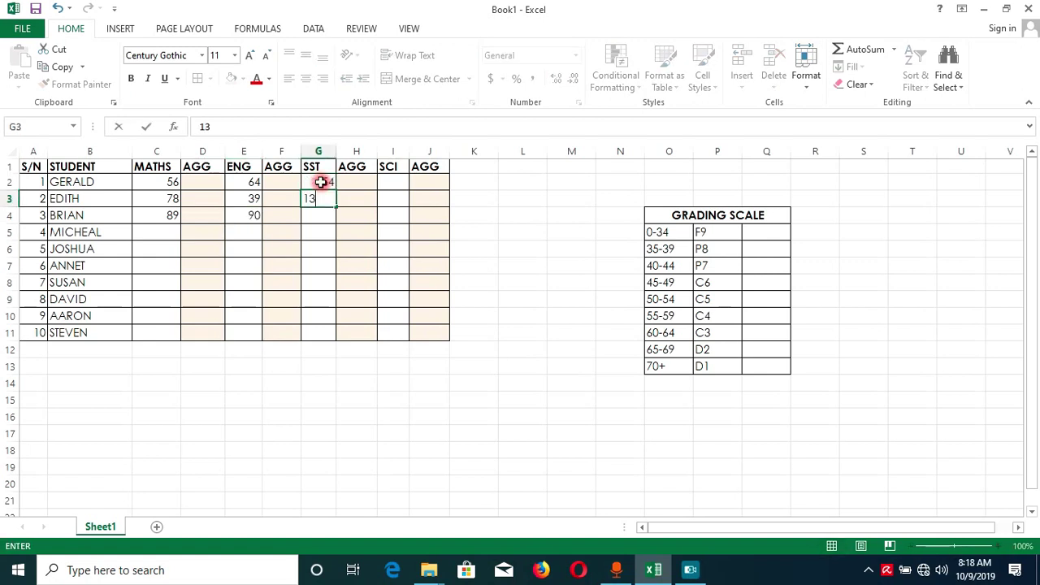
pyautogui.press('Return')
pyautogui.write('44')
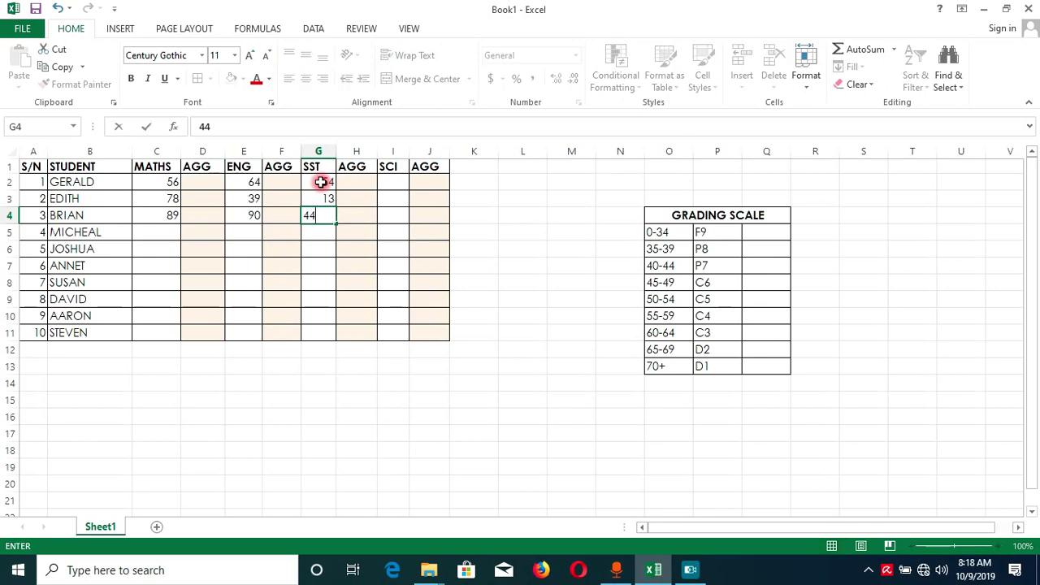
pyautogui.press('Right')
pyautogui.press('Right')
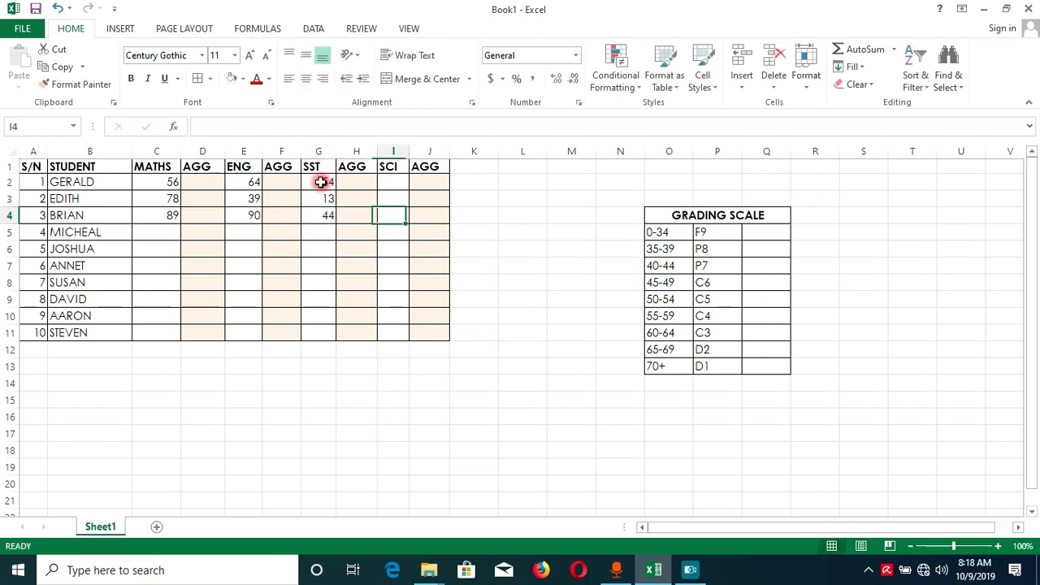
# - Enter the Science marks 20, 78 and 85 in I2:I4
pyautogui.press('Up')
pyautogui.press('Up')
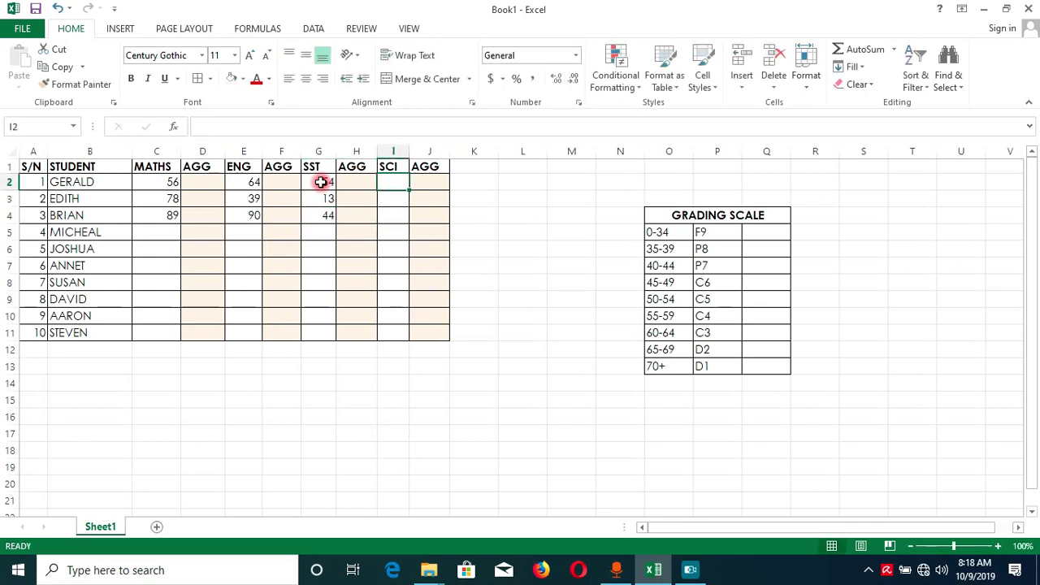
pyautogui.write('20')
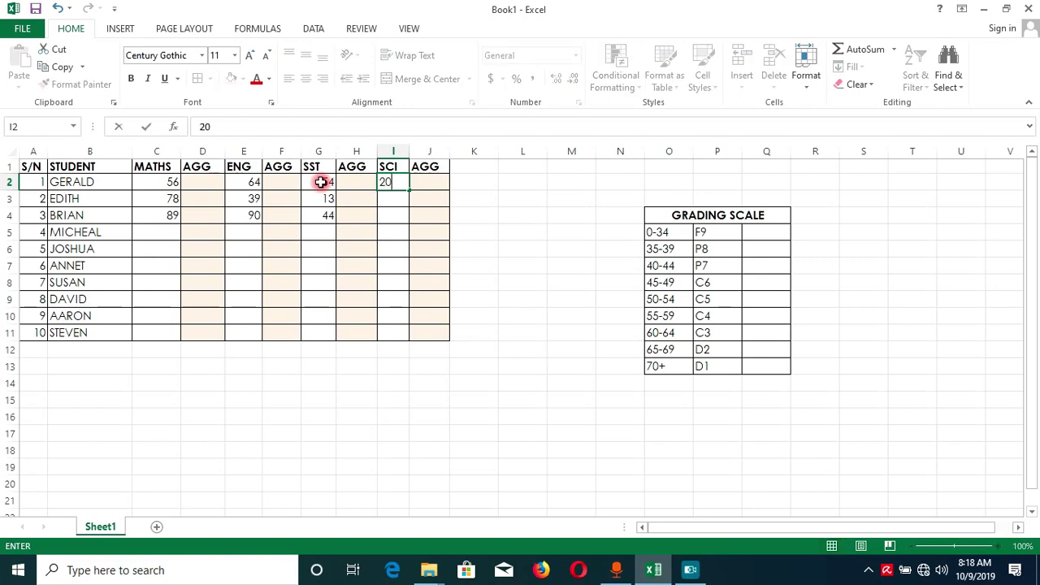
pyautogui.press('Return')
pyautogui.write('78')
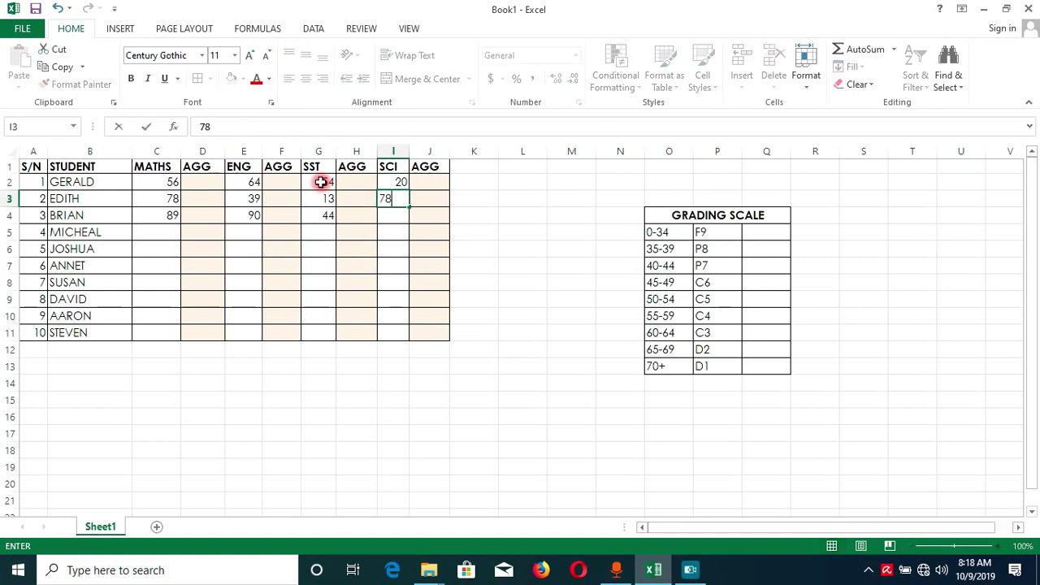
pyautogui.press('Return')
pyautogui.write('85')
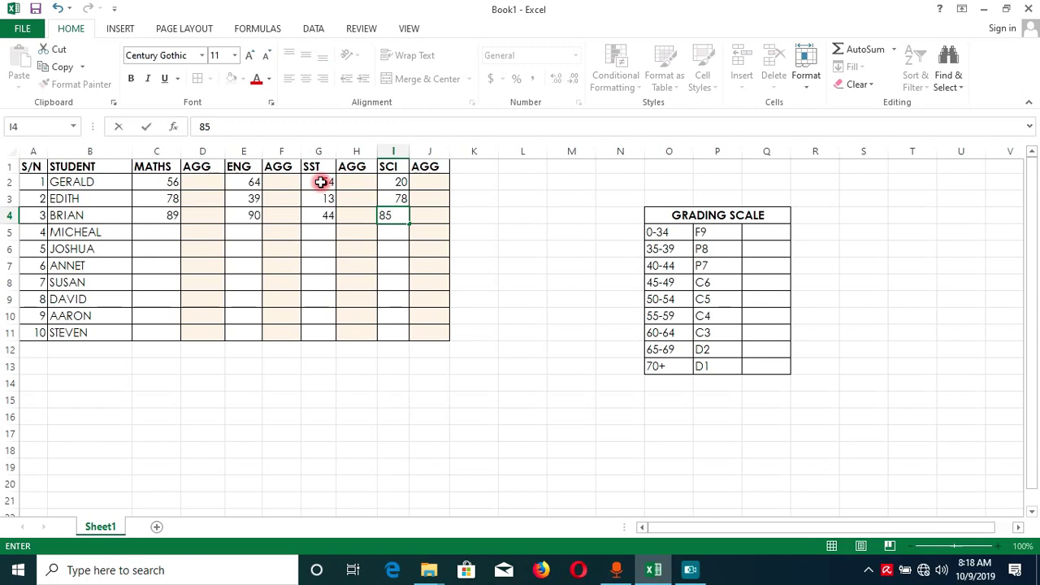
pyautogui.click(265, 266)
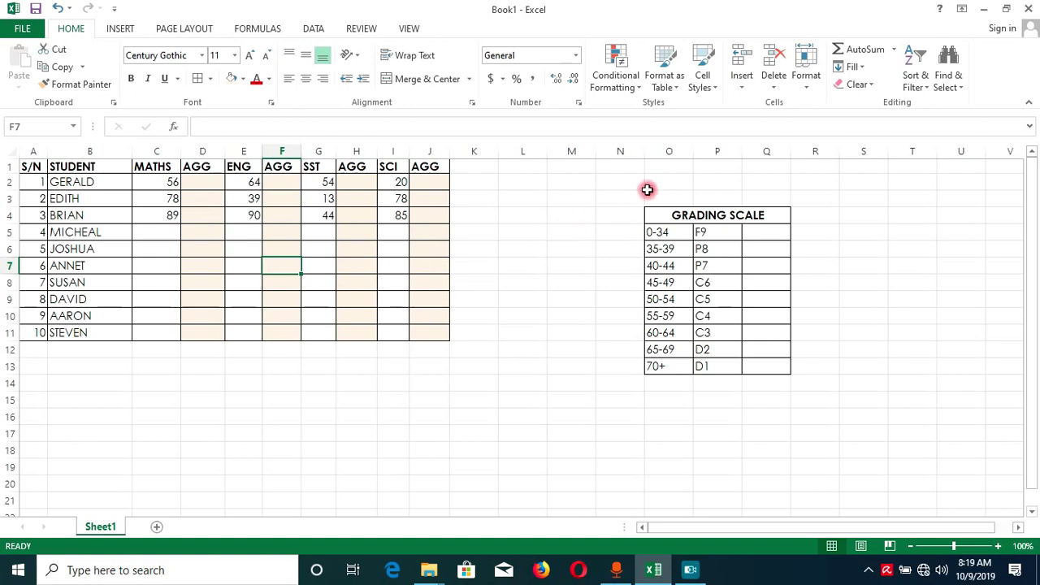
# - Highlight the grading scale table from 0-34 down to D1, then its first five ranges
pyautogui.moveTo(638, 189)
pyautogui.mouseDown()
pyautogui.moveTo(762, 300)
pyautogui.moveTo(808, 386)
pyautogui.mouseUp()
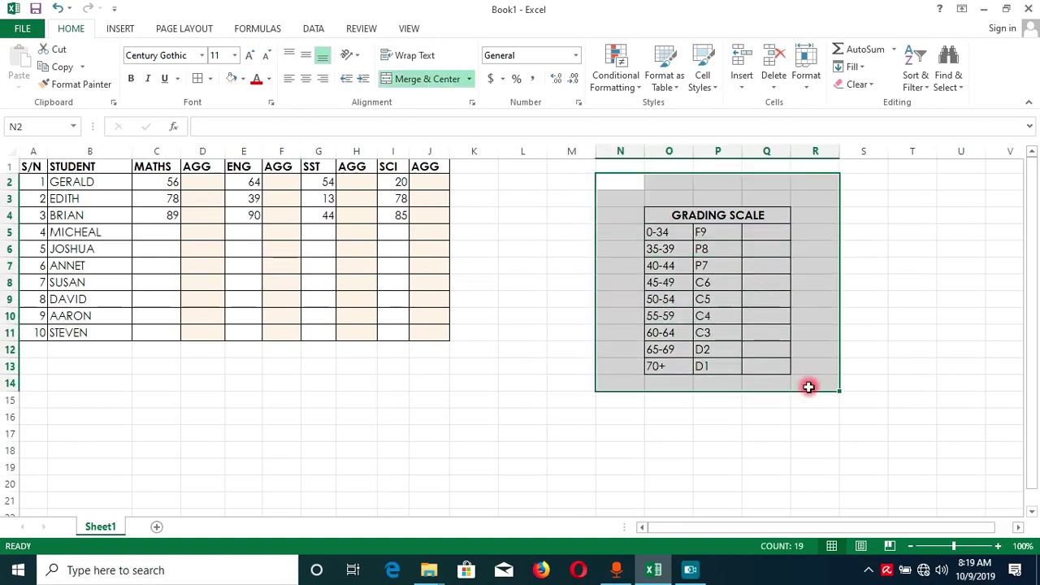
pyautogui.click(798, 418)
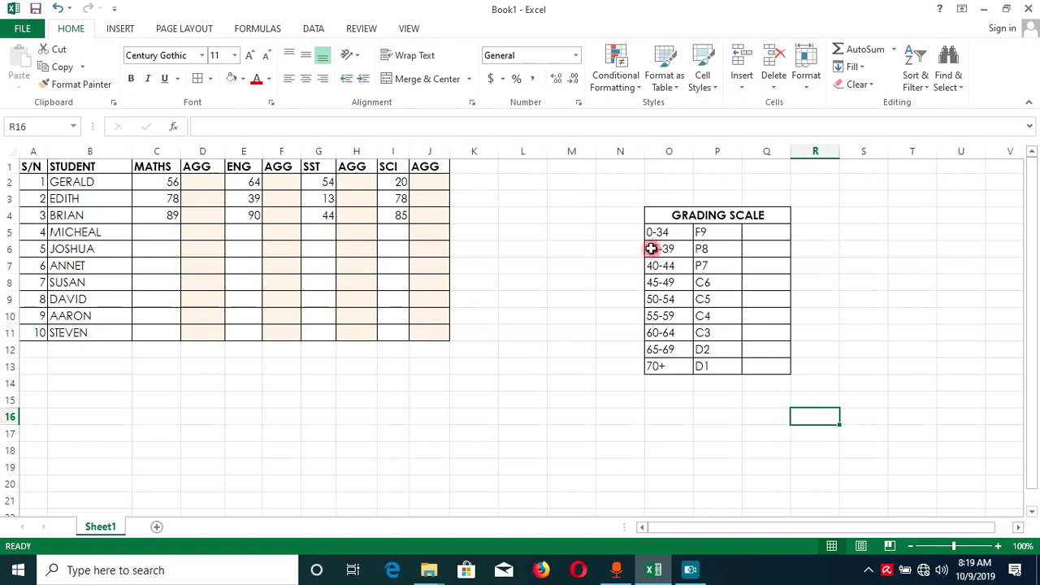
pyautogui.moveTo(660, 234); pyautogui.dragTo(744, 363)
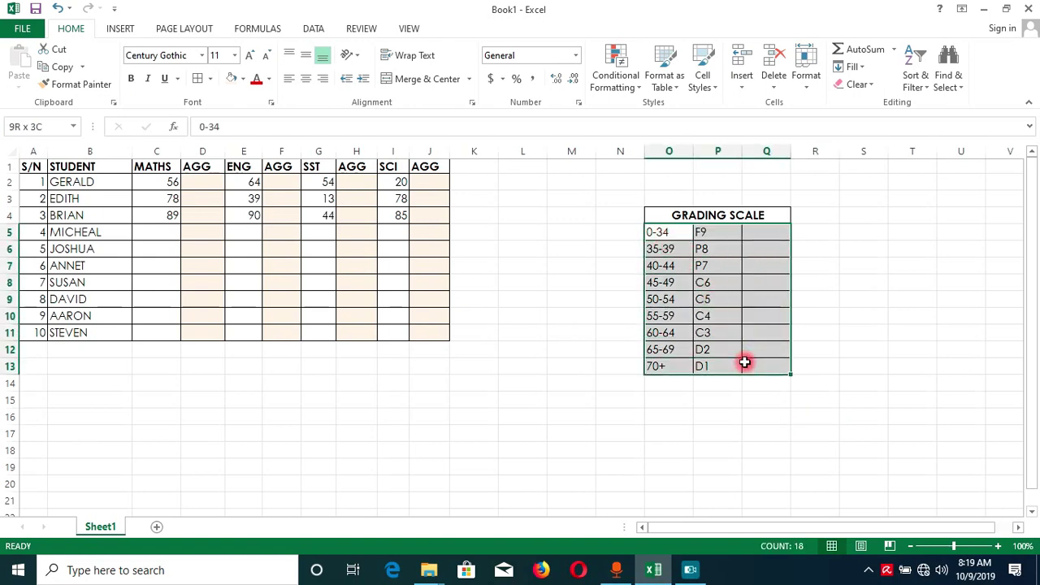
pyautogui.click(731, 395)
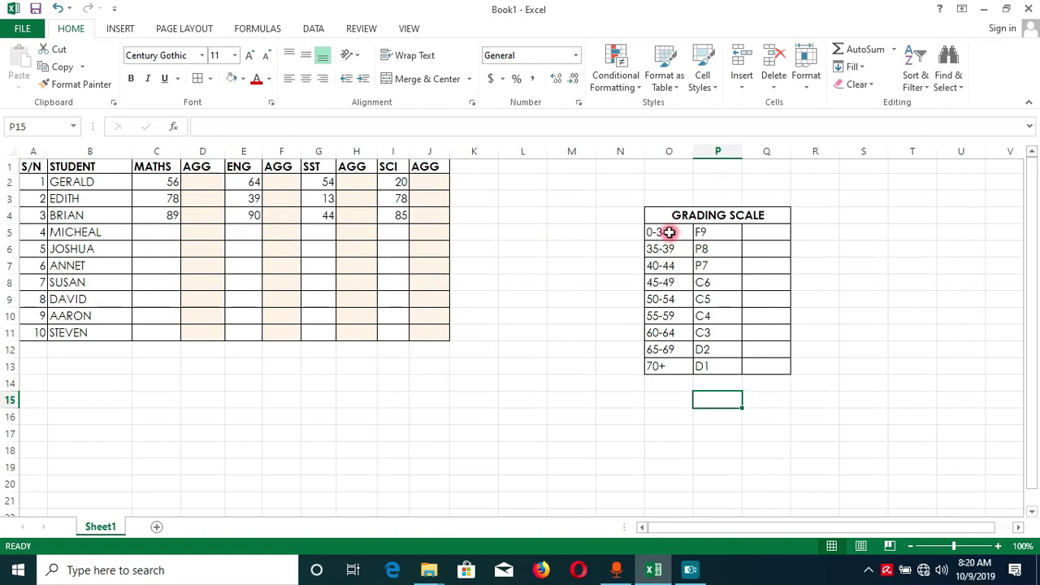
pyautogui.moveTo(668, 232); pyautogui.dragTo(727, 300)
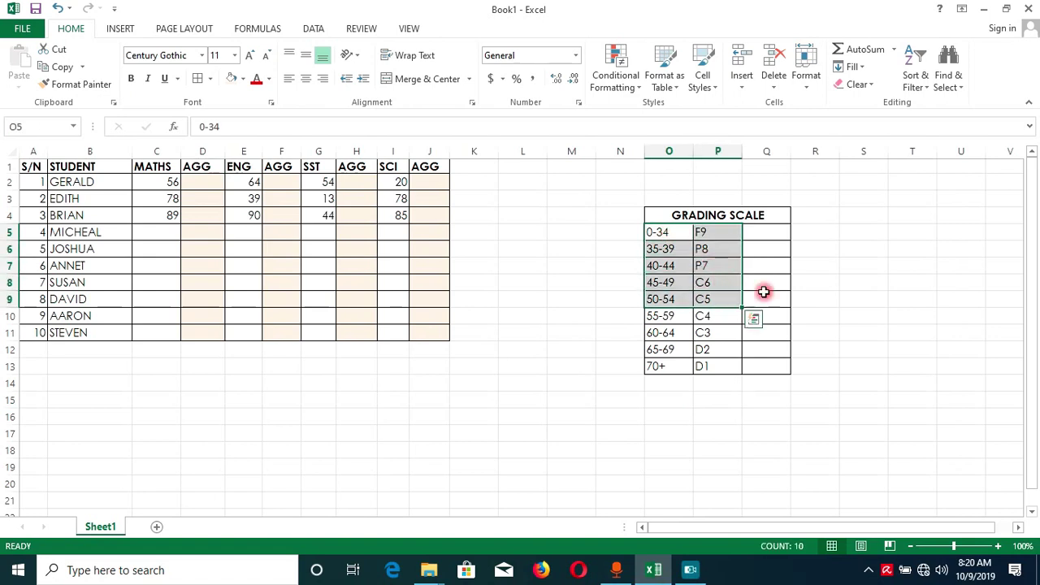
pyautogui.click(809, 275)
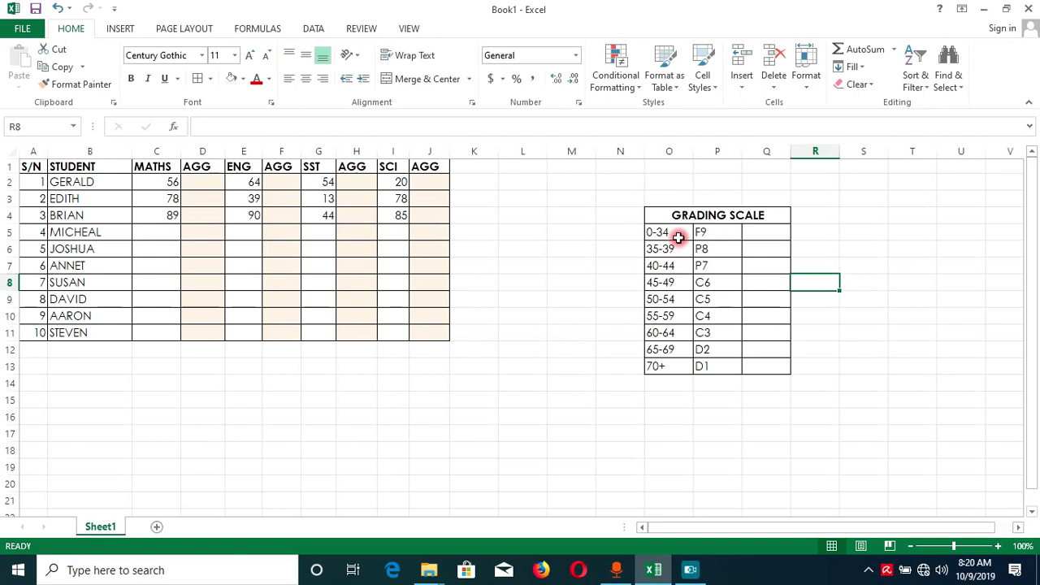
# - Point out entries in the scale: C6, 35-39, 40-44, 0-34 and F9
pyautogui.click(738, 277)
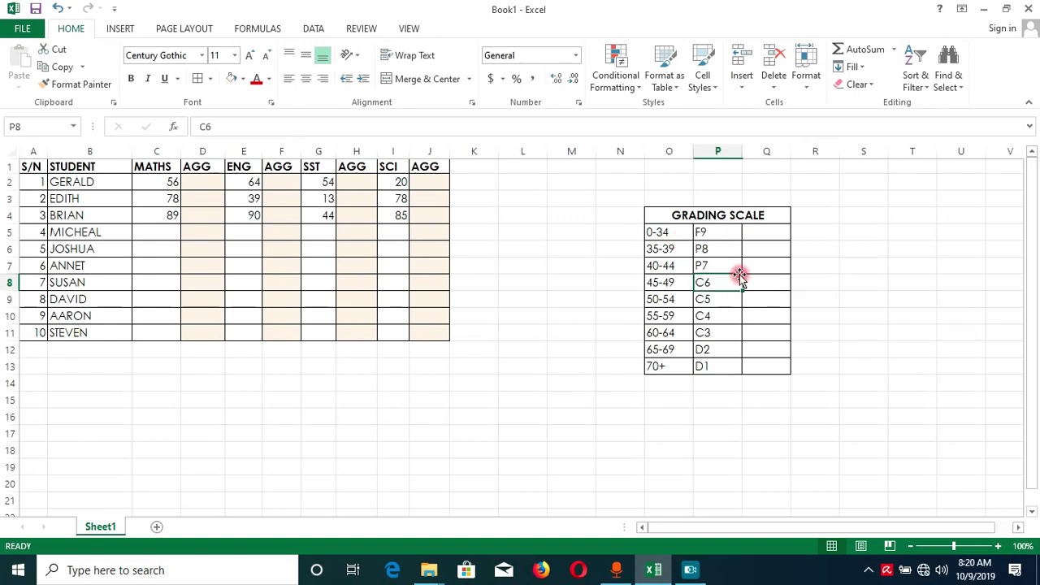
pyautogui.click(655, 245)
pyautogui.click(673, 268)
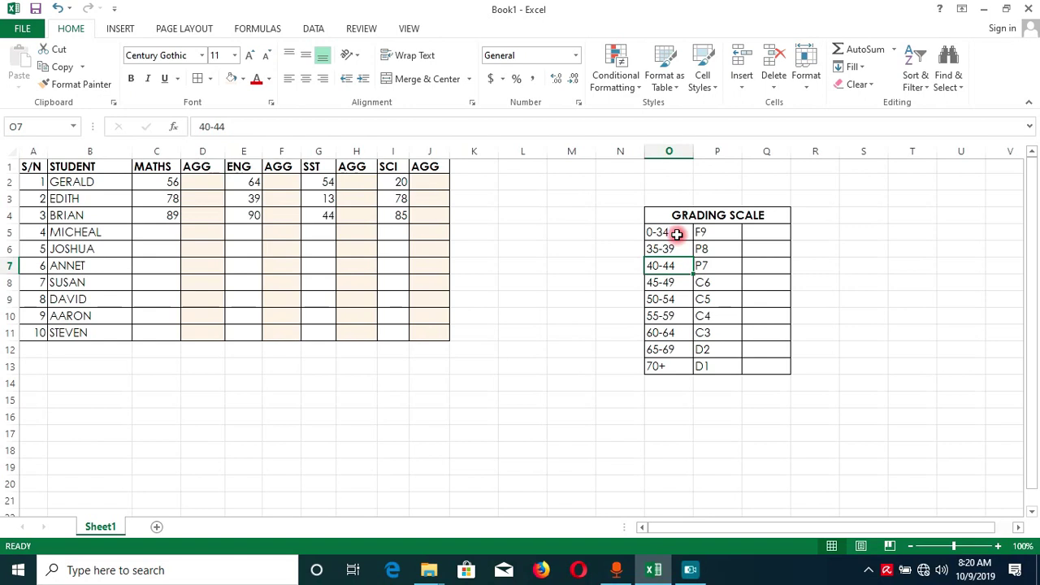
pyautogui.click(677, 235)
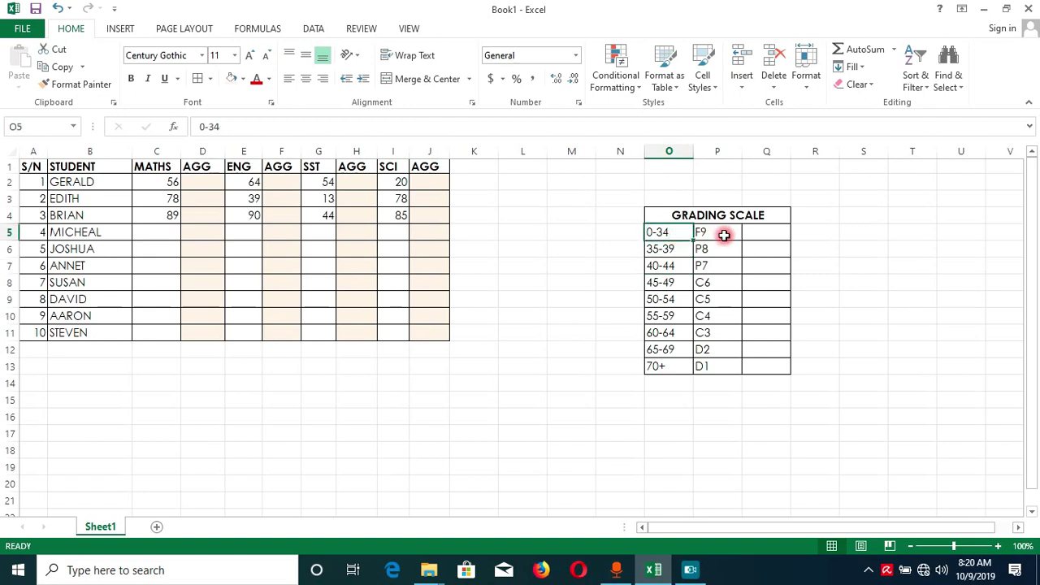
pyautogui.click(709, 235)
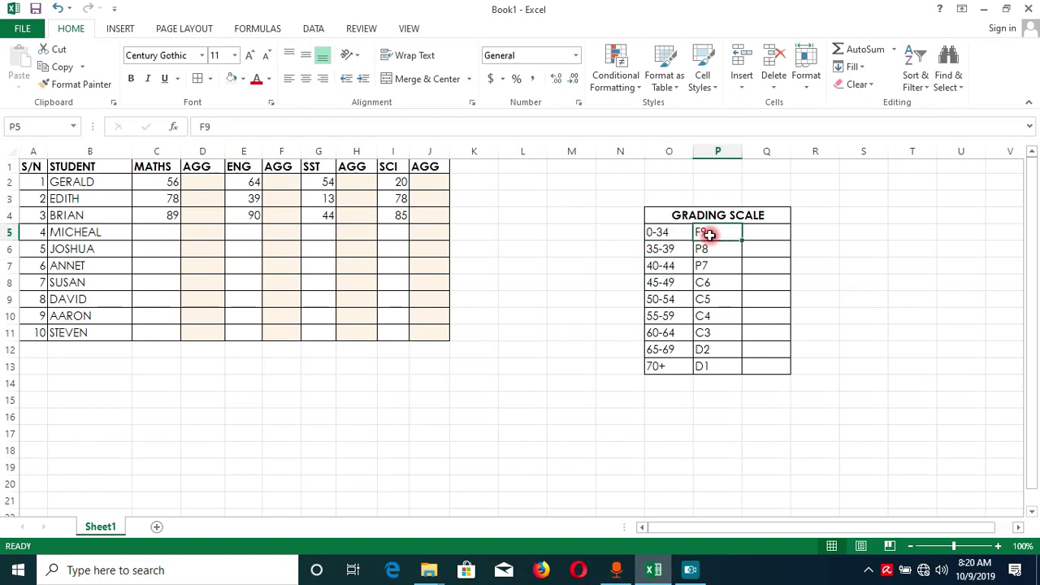
# - Cut the grades F9 to D1 and paste them one column right, starting at Q5
pyautogui.moveTo(710, 235); pyautogui.dragTo(707, 286)
pyautogui.moveTo(781, 229); pyautogui.dragTo(772, 371)
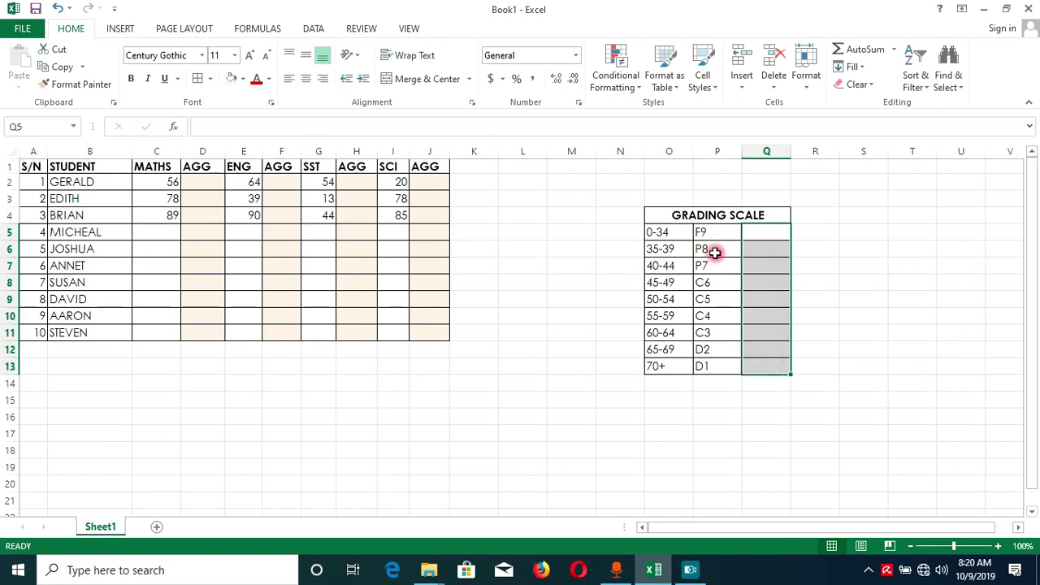
pyautogui.moveTo(708, 235); pyautogui.dragTo(703, 366)
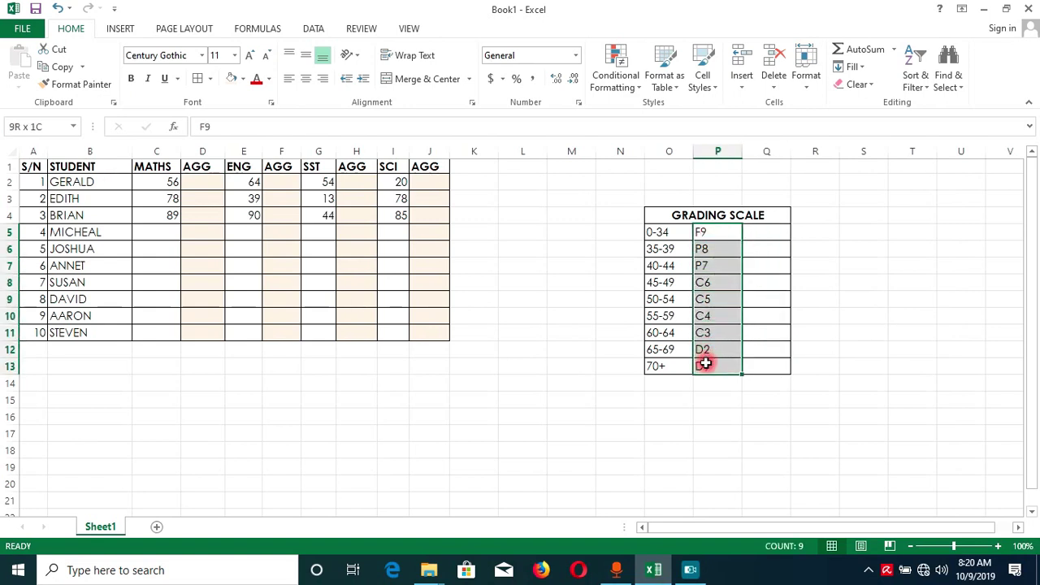
pyautogui.rightClick(712, 286)
pyautogui.click(746, 256)
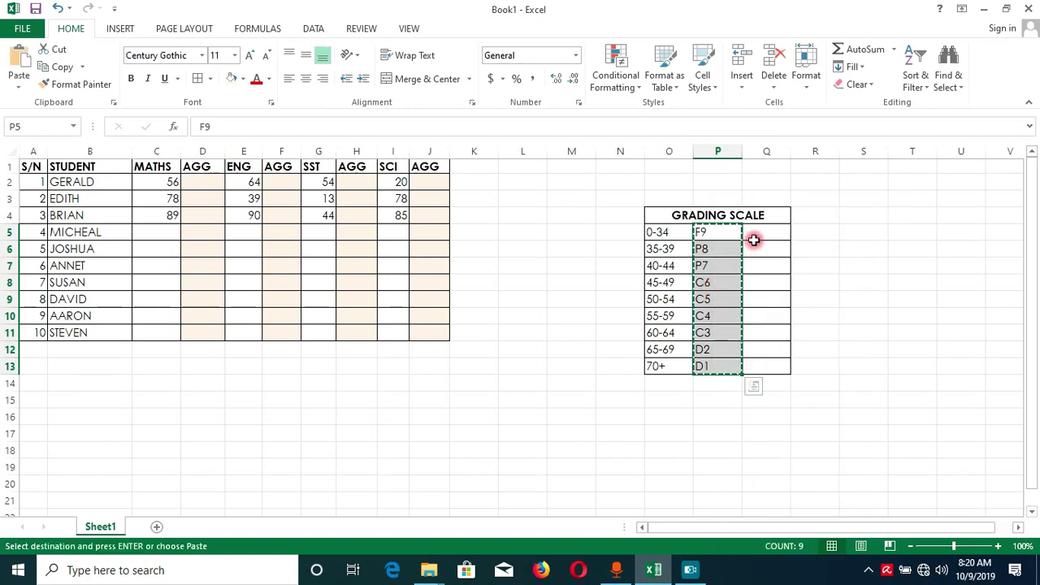
pyautogui.click(759, 235)
pyautogui.rightClick(760, 236)
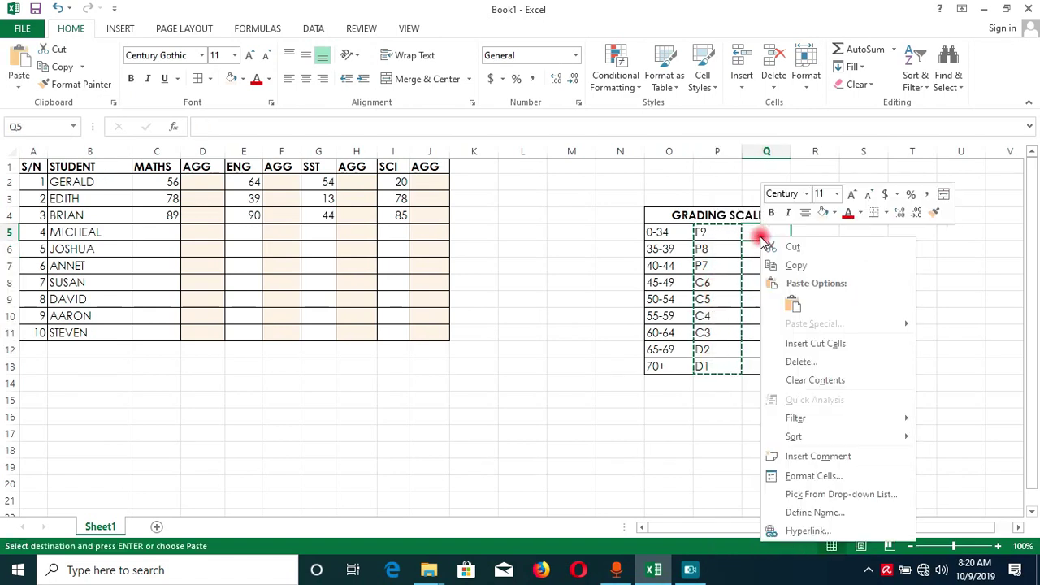
pyautogui.click(793, 303)
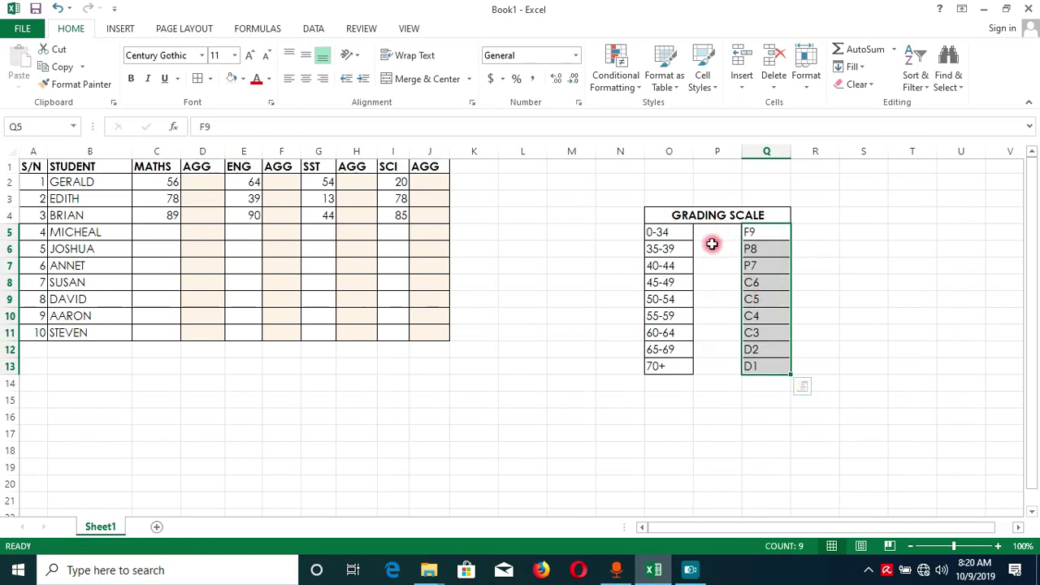
# - Apply All Borders to the emptied cells P5:P13
pyautogui.click(714, 232)
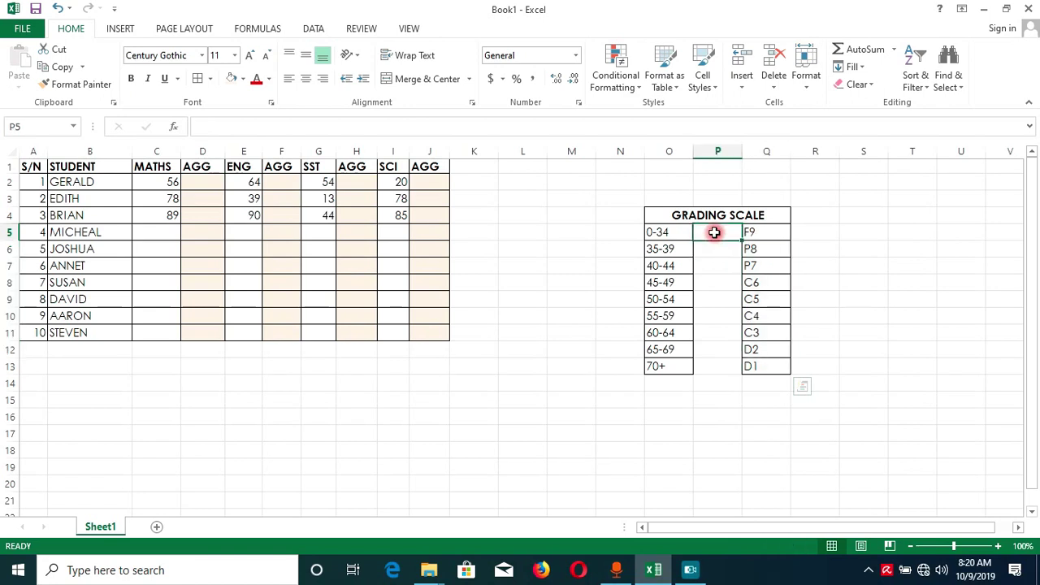
pyautogui.moveTo(714, 233); pyautogui.dragTo(708, 366)
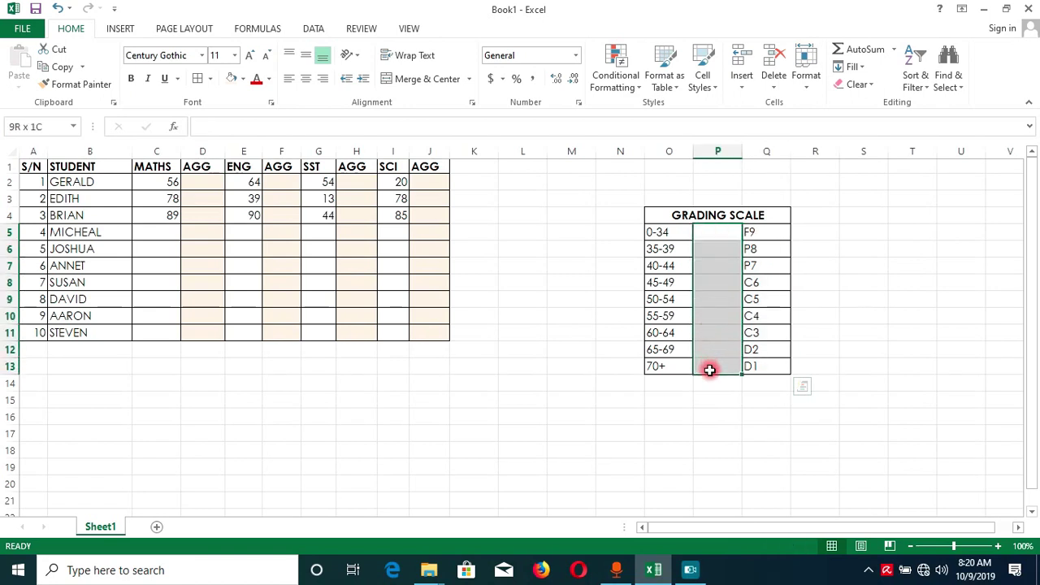
pyautogui.click(198, 78)
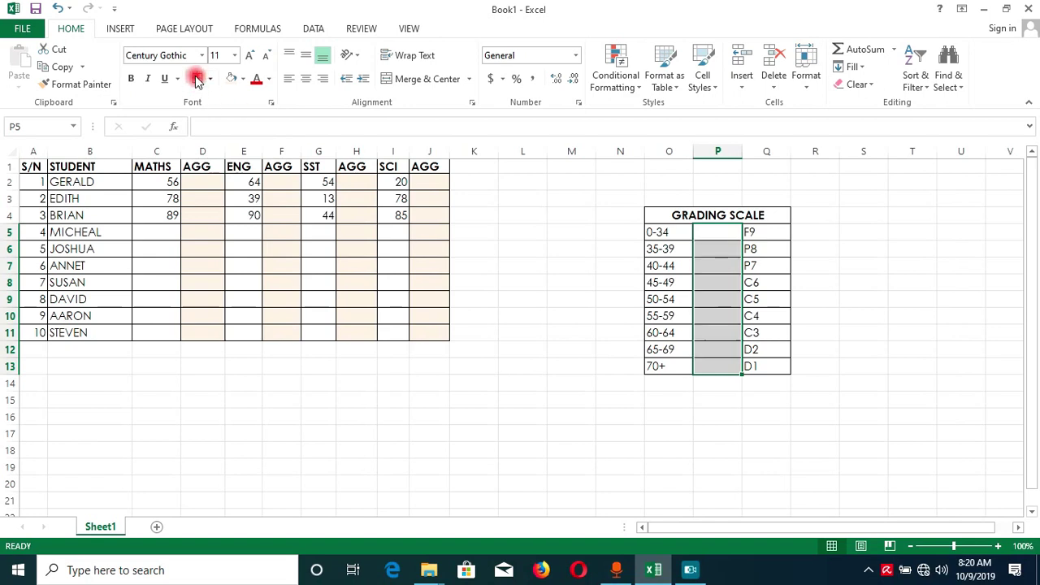
pyautogui.click(785, 280)
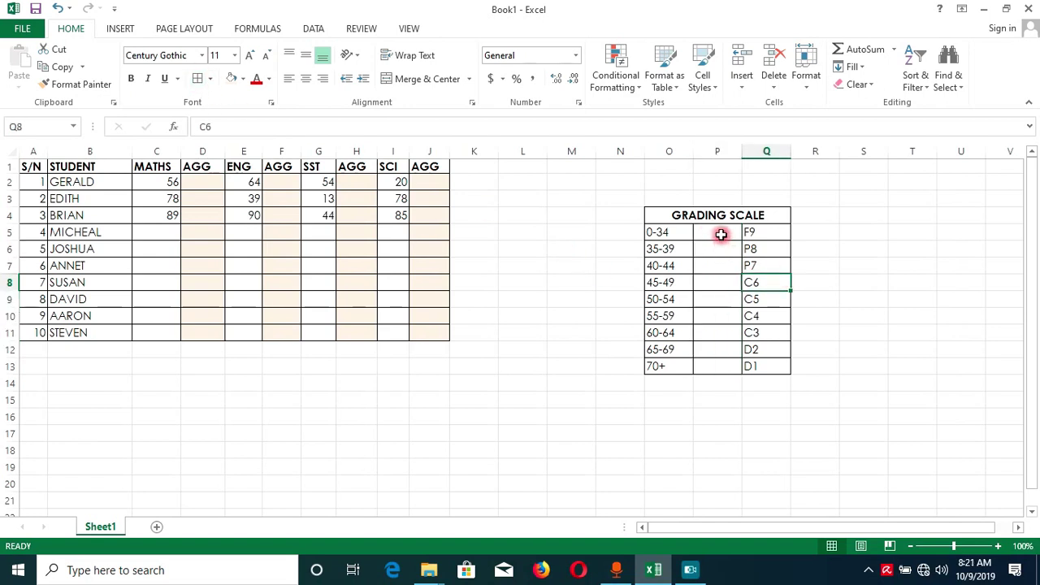
pyautogui.moveTo(722, 239); pyautogui.dragTo(719, 363)
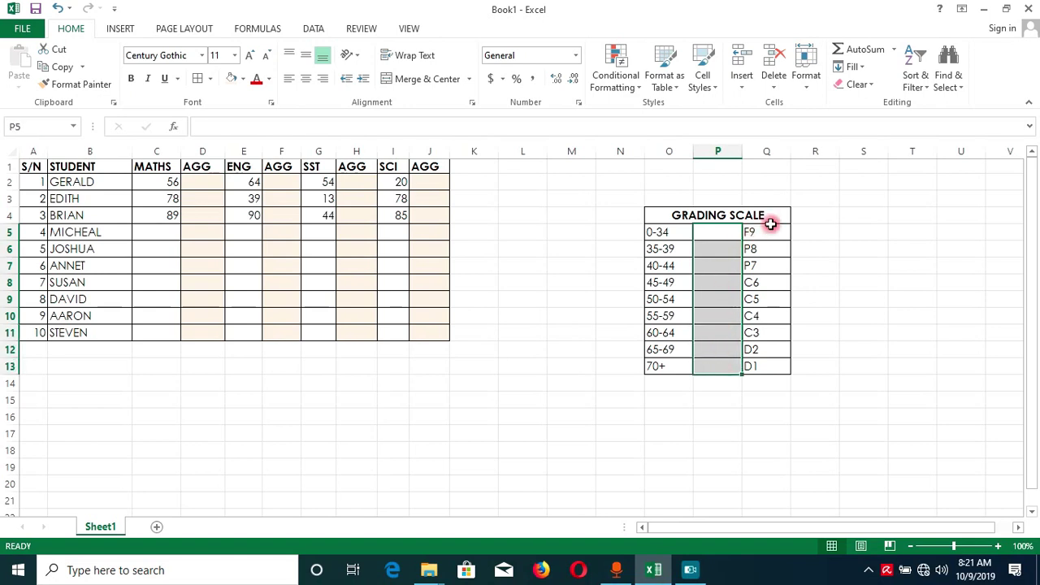
pyautogui.moveTo(764, 233); pyautogui.dragTo(746, 371)
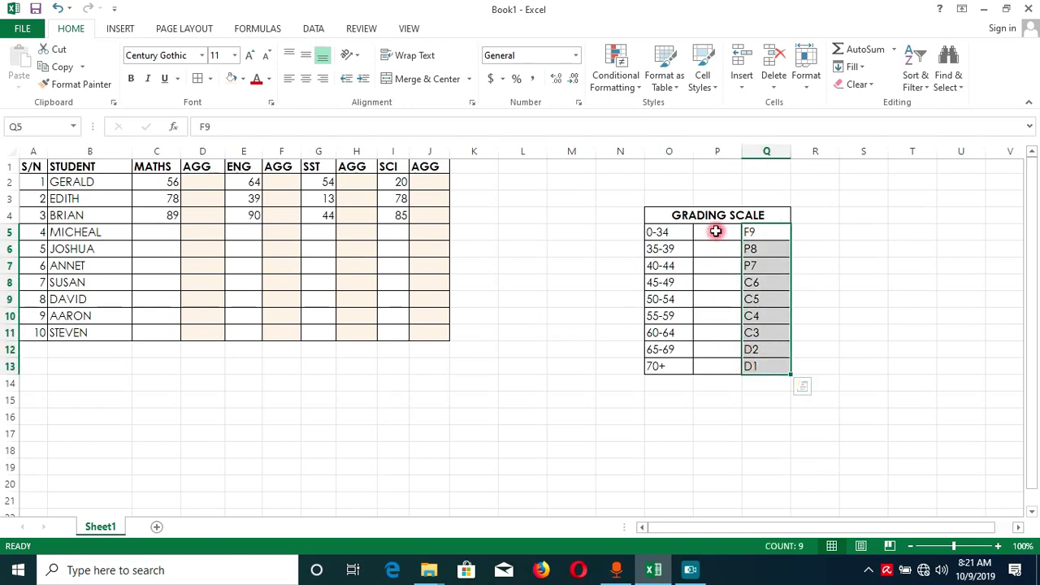
pyautogui.click(661, 233)
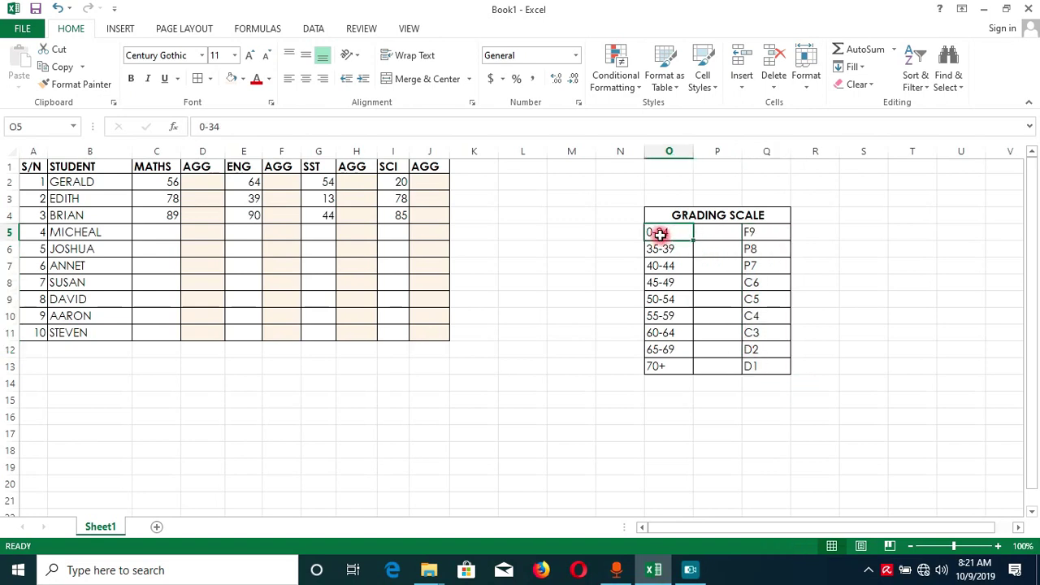
pyautogui.click(667, 249)
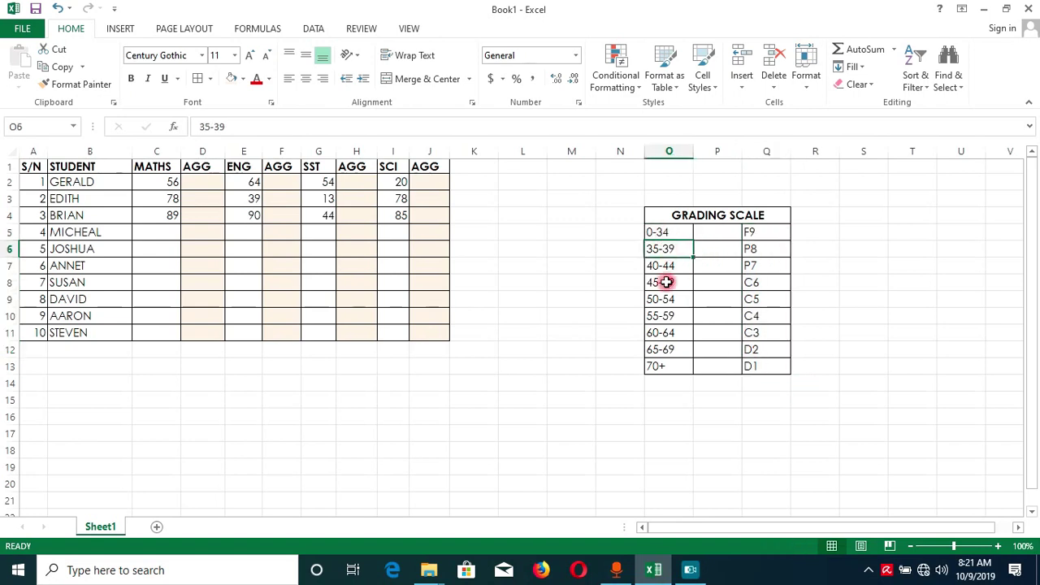
pyautogui.click(666, 267)
pyautogui.click(658, 232)
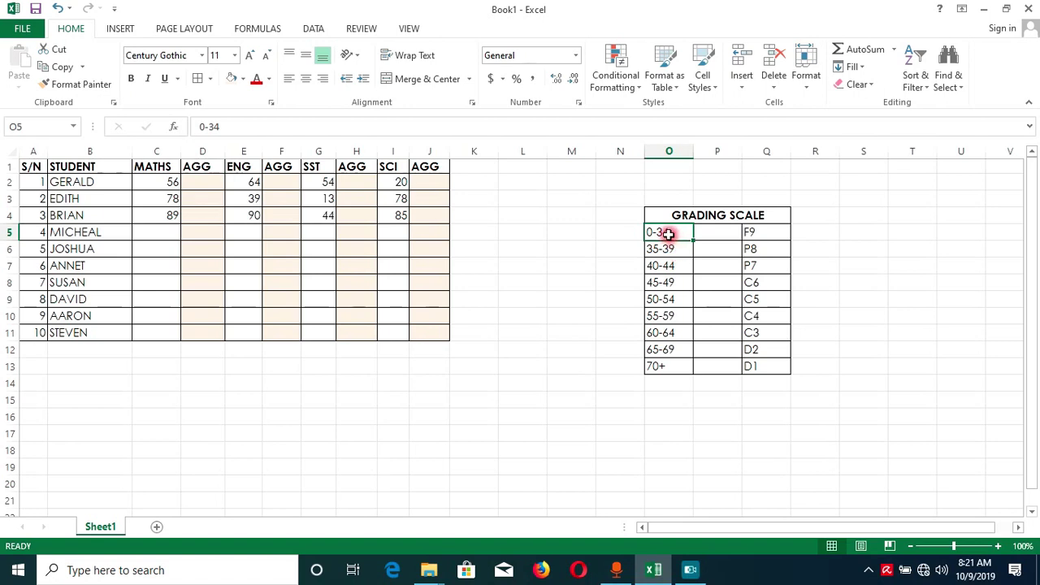
# - Replace the first ranges with numeric bounds: 0/34, 35/39, 40/44 and 45/49
pyautogui.write('0')
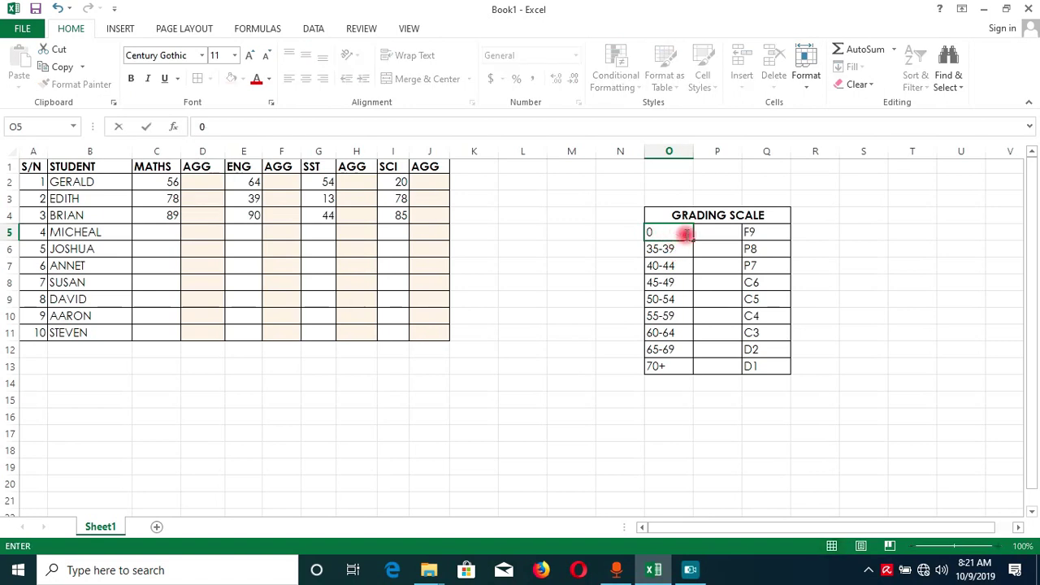
pyautogui.click(716, 234)
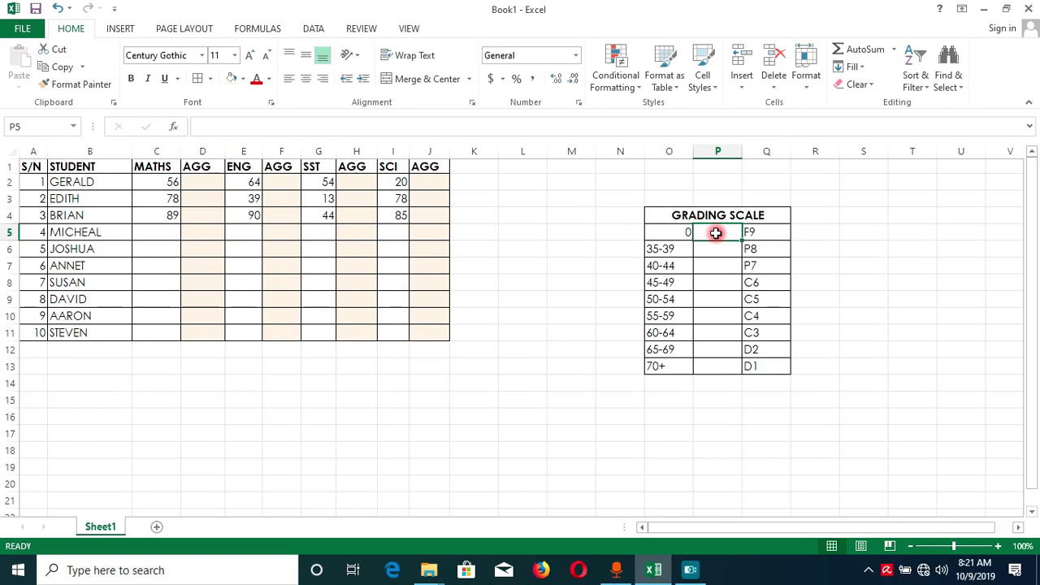
pyautogui.write('34')
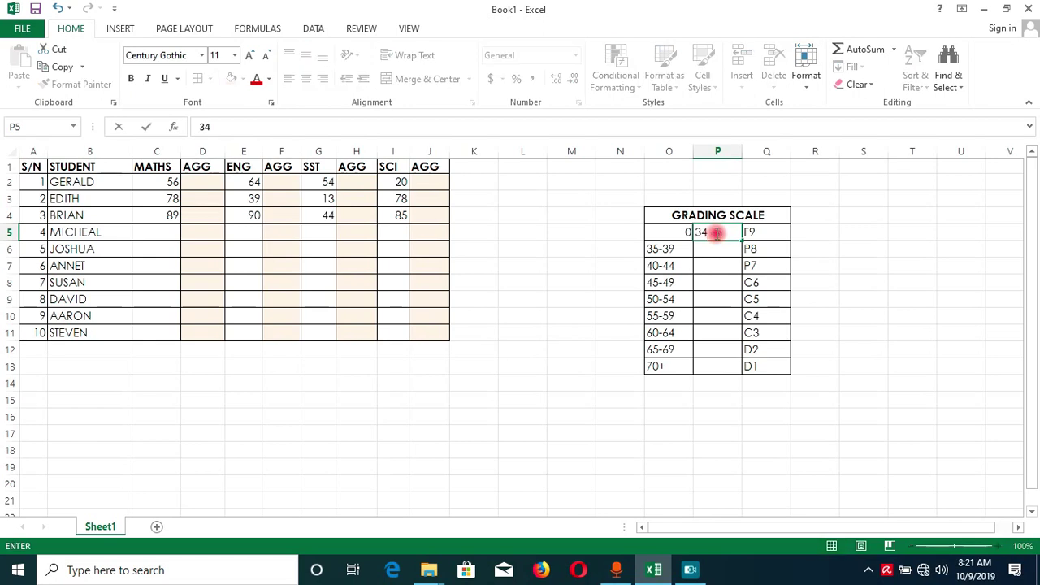
pyautogui.click(665, 249)
pyautogui.write('35')
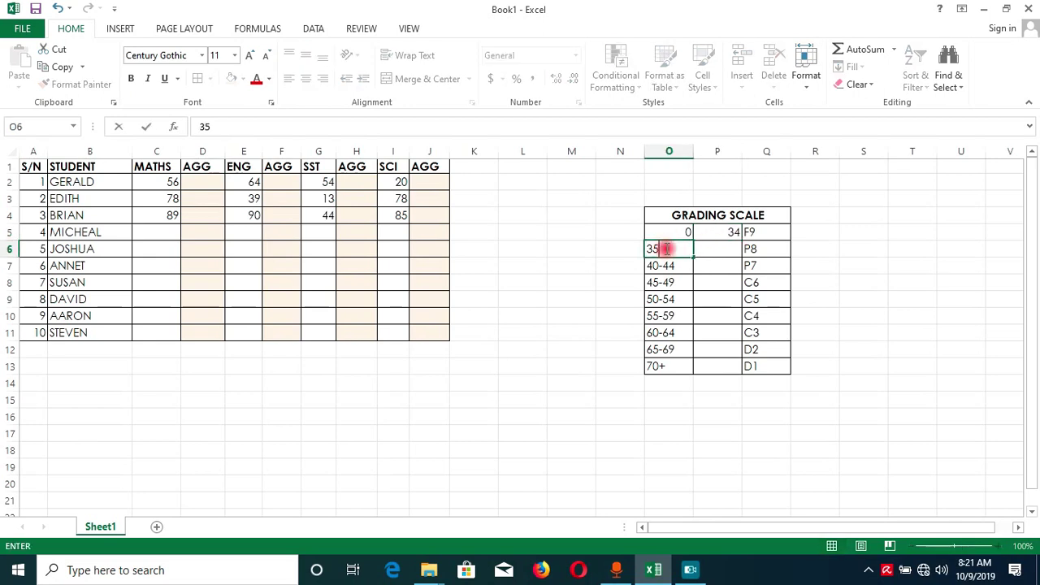
pyautogui.click(710, 244)
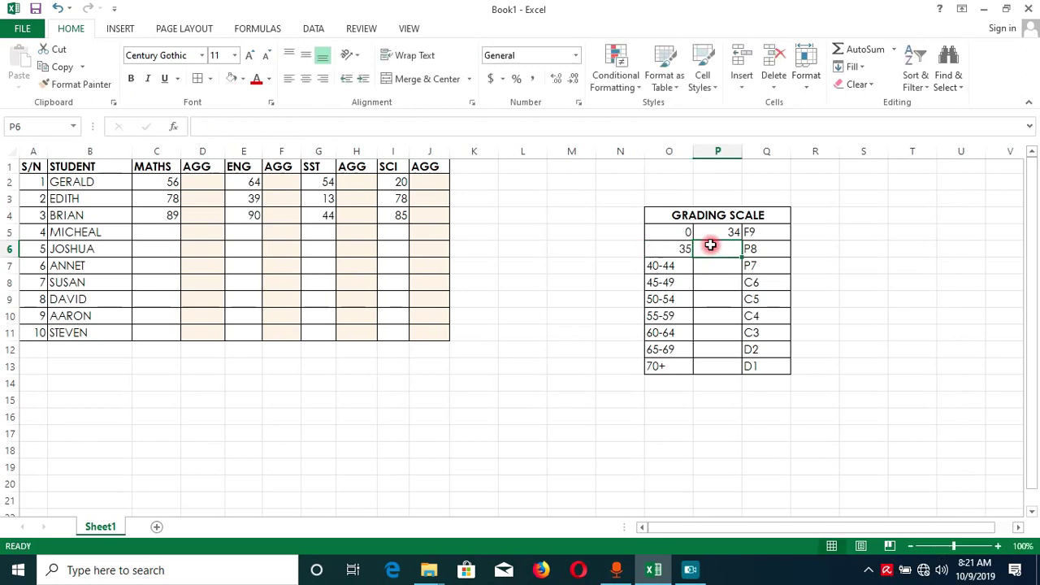
pyautogui.write('39')
pyautogui.click(670, 266)
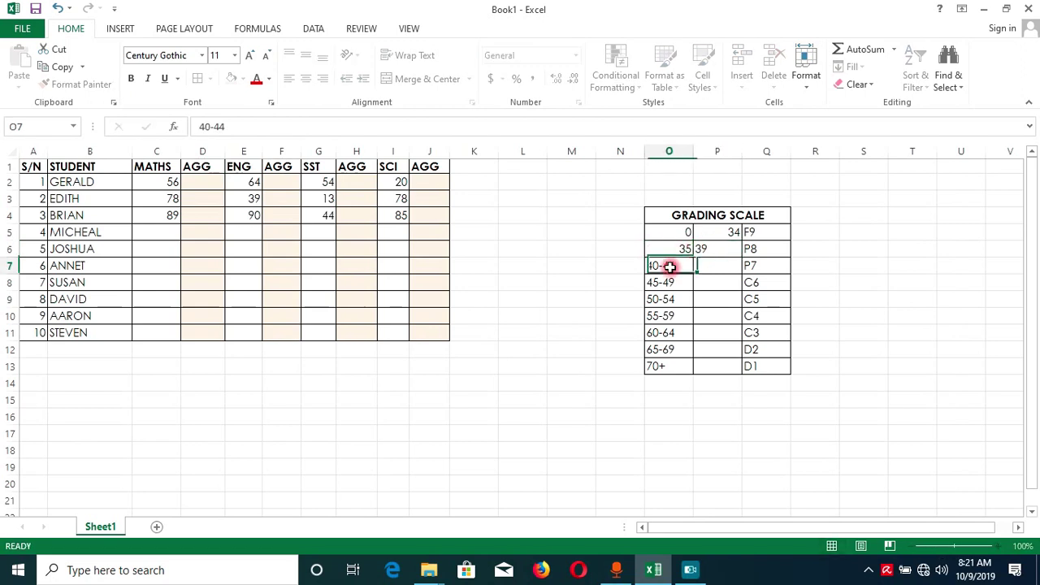
pyautogui.write('40')
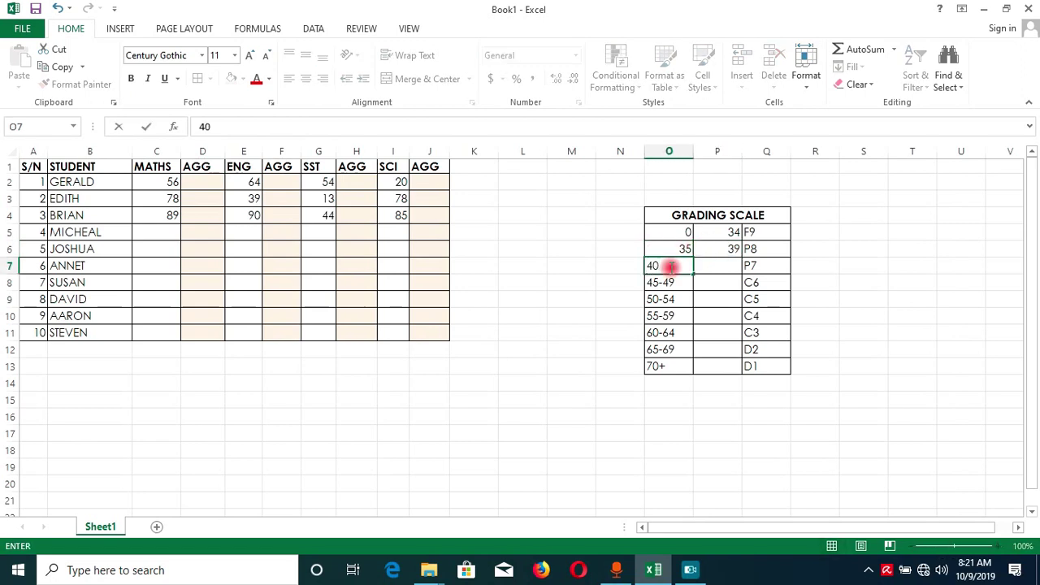
pyautogui.press('Tab')
pyautogui.write('44')
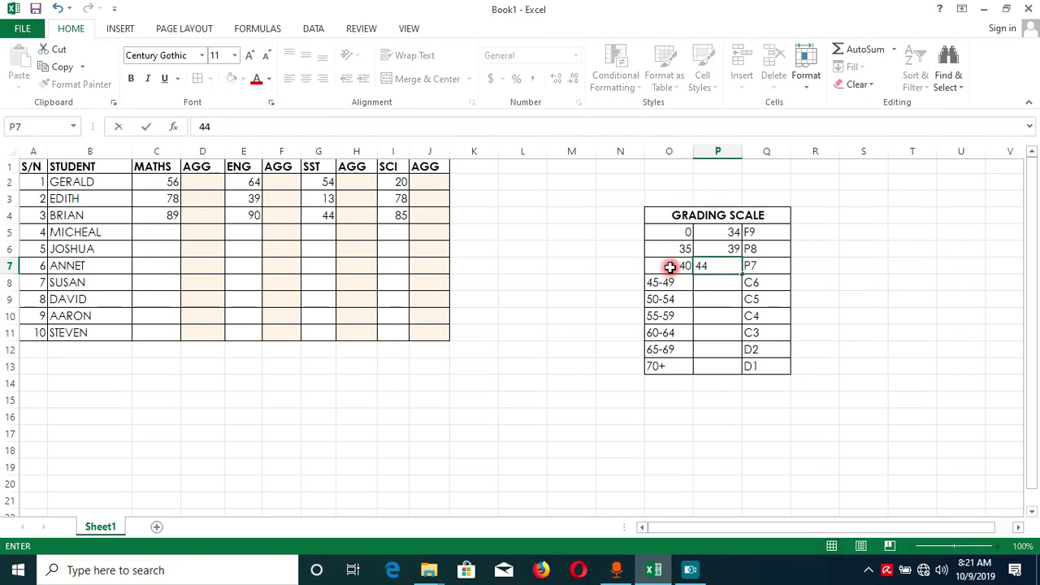
pyautogui.press('Return')
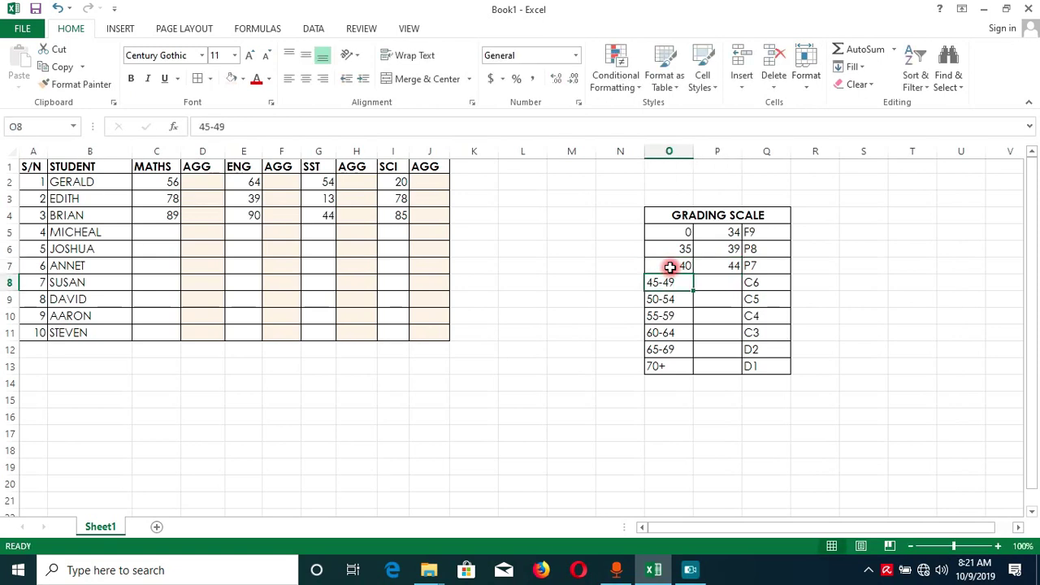
pyautogui.write('45')
pyautogui.press('Tab')
pyautogui.write('49')
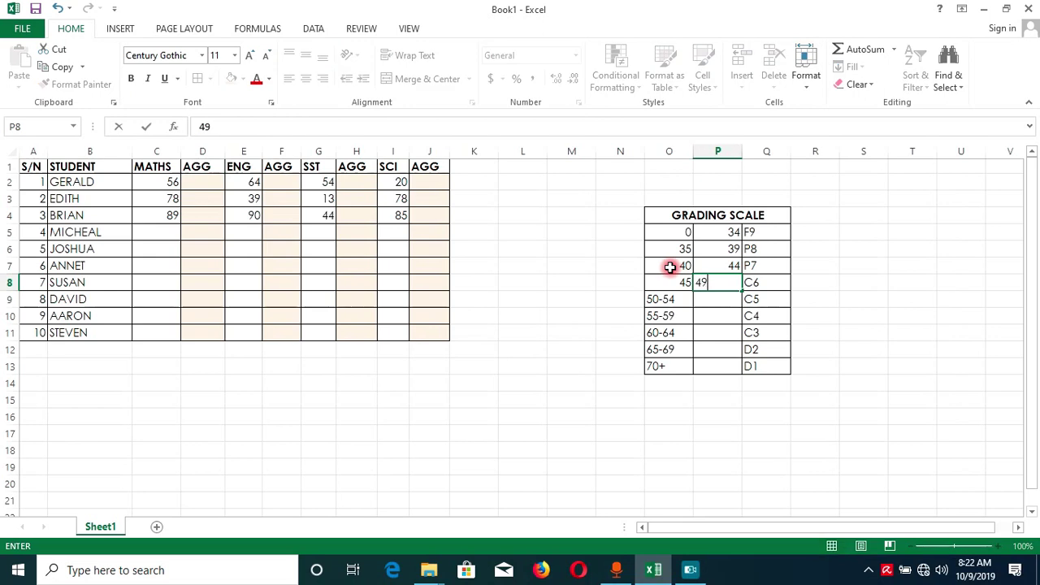
pyautogui.press('Return')
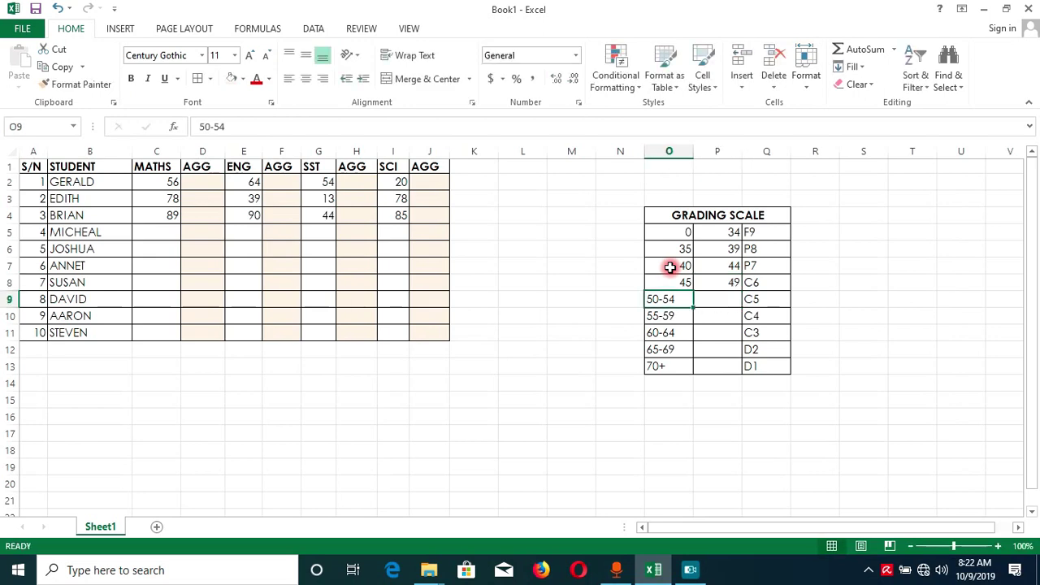
# - Split the remaining ranges into 50/54, 55/59, 60/64, 65/69 and 70/100
pyautogui.write('50')
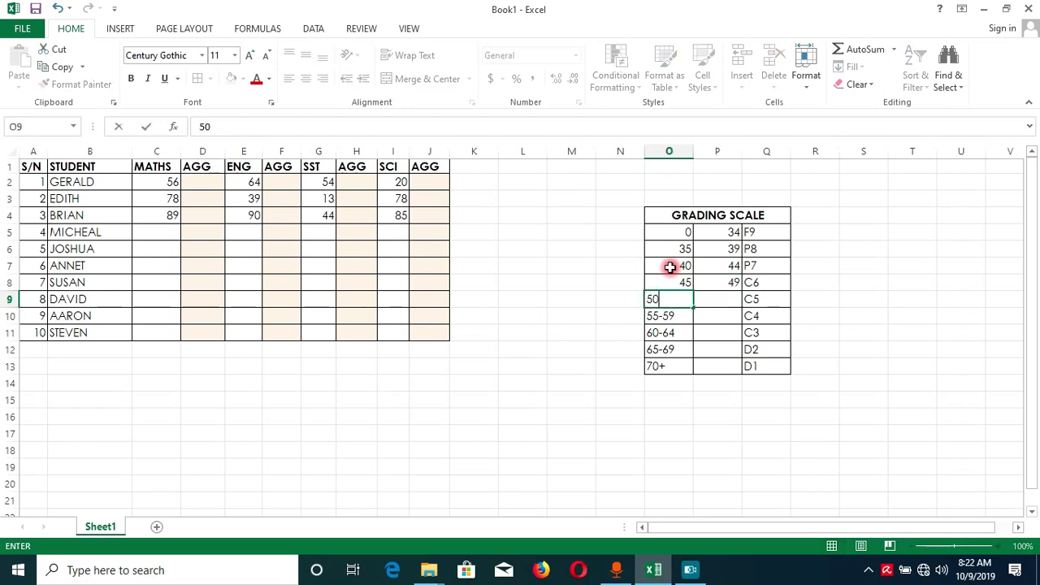
pyautogui.press('Tab')
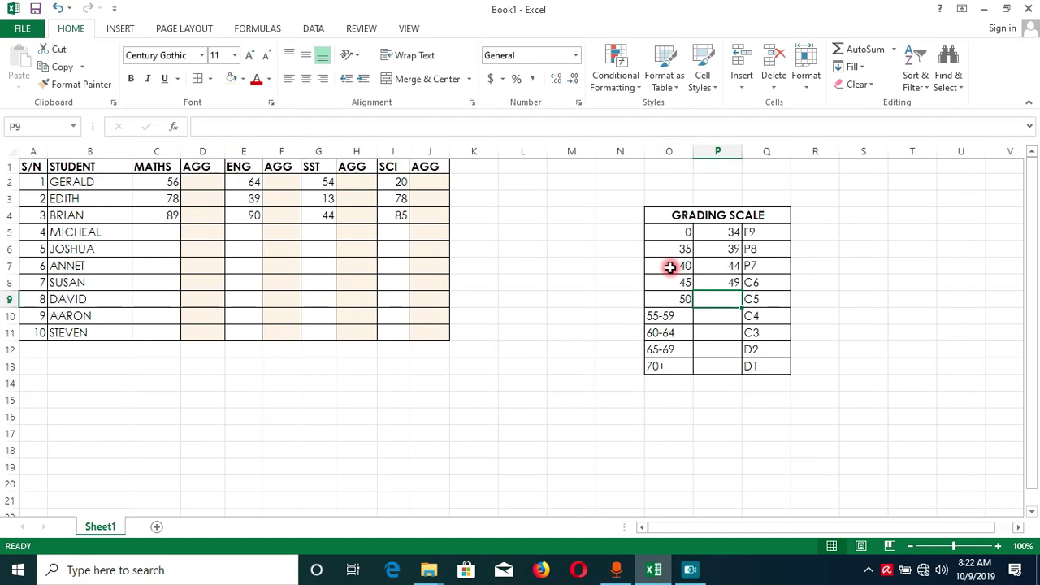
pyautogui.write('54')
pyautogui.press('Return')
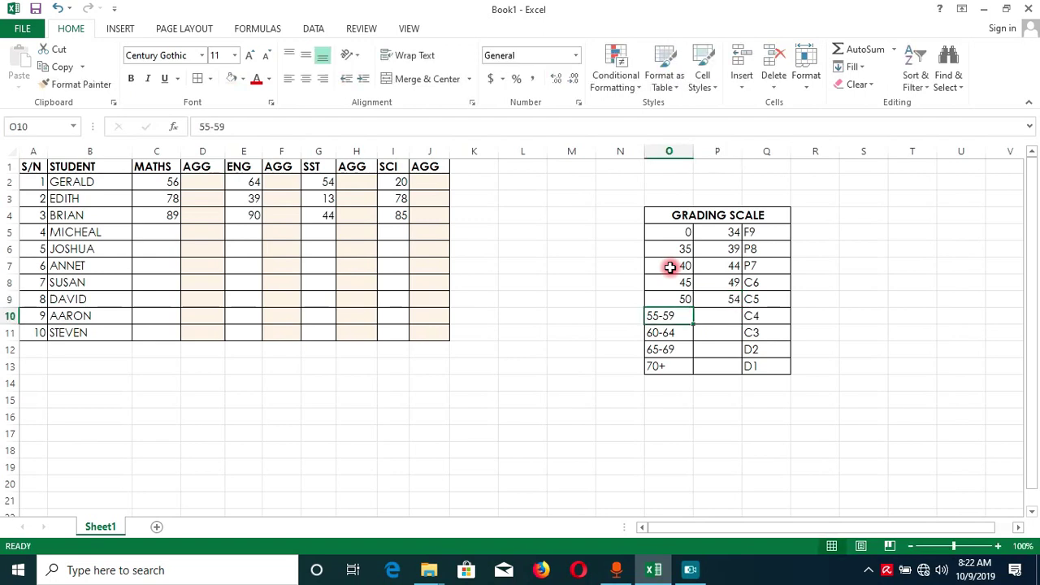
pyautogui.write('55')
pyautogui.press('Tab')
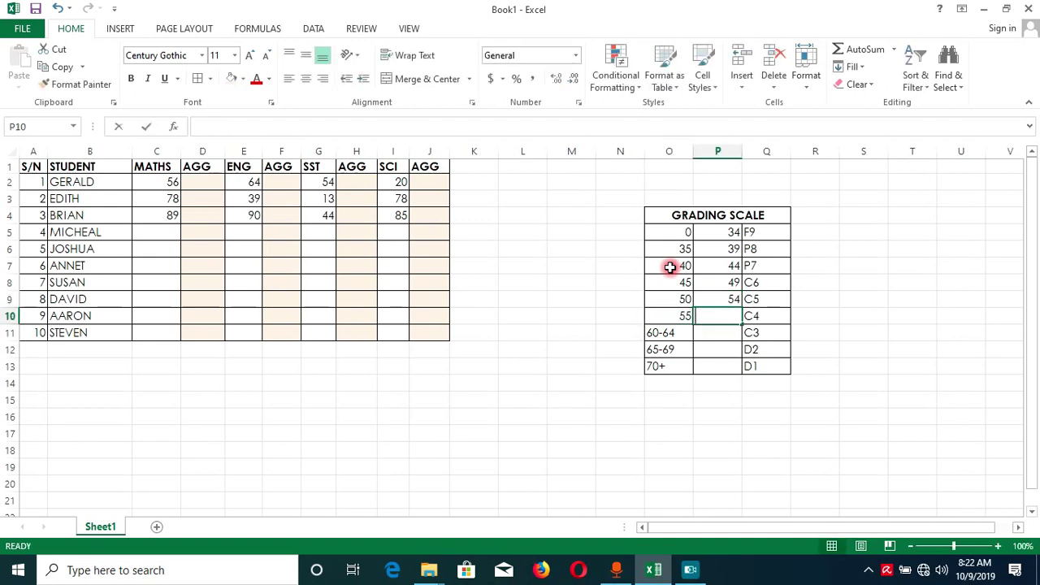
pyautogui.write('59')
pyautogui.press('Return')
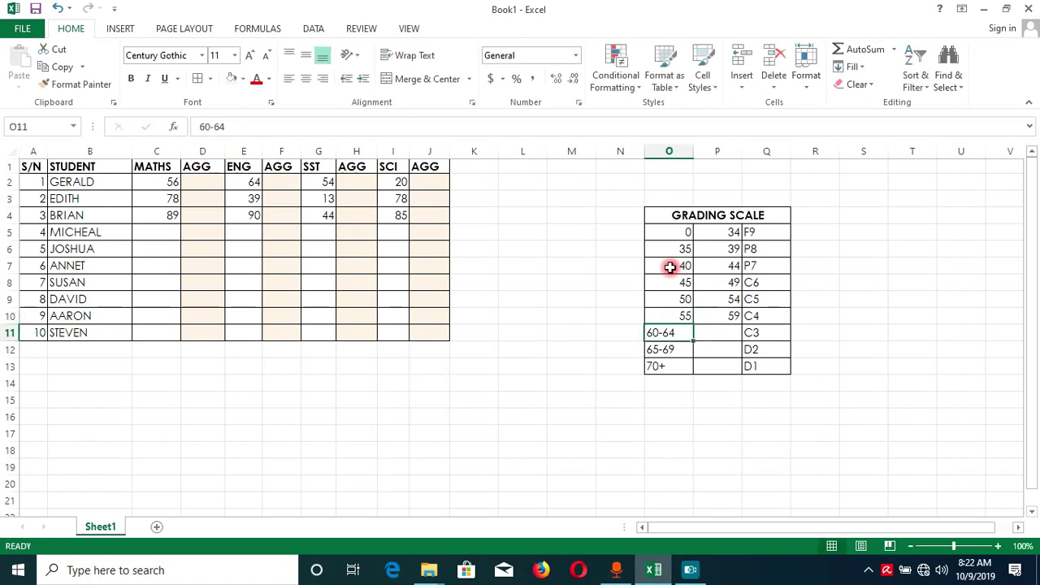
pyautogui.write('60')
pyautogui.press('Tab')
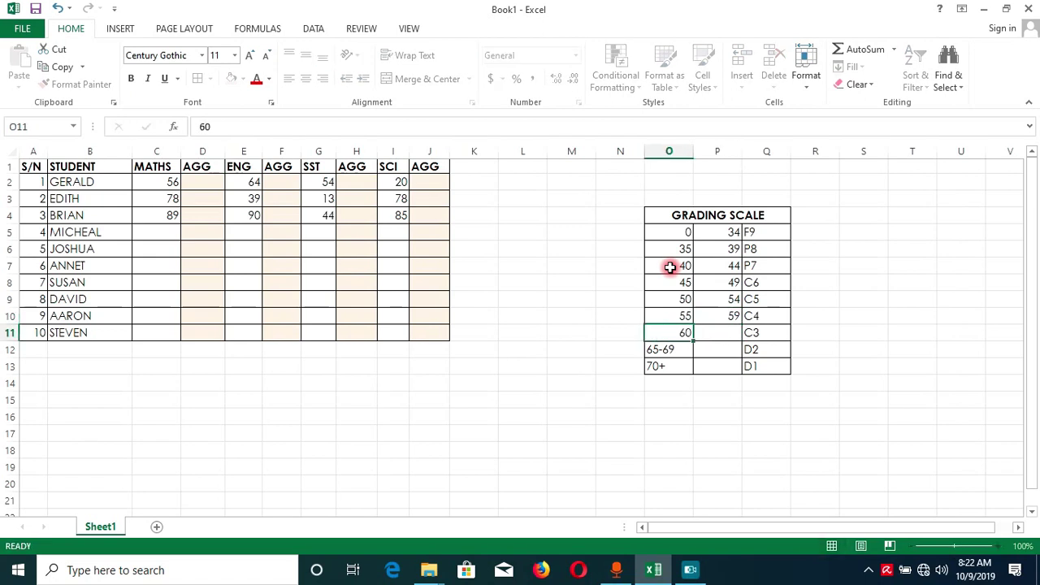
pyautogui.write('64')
pyautogui.press('Return')
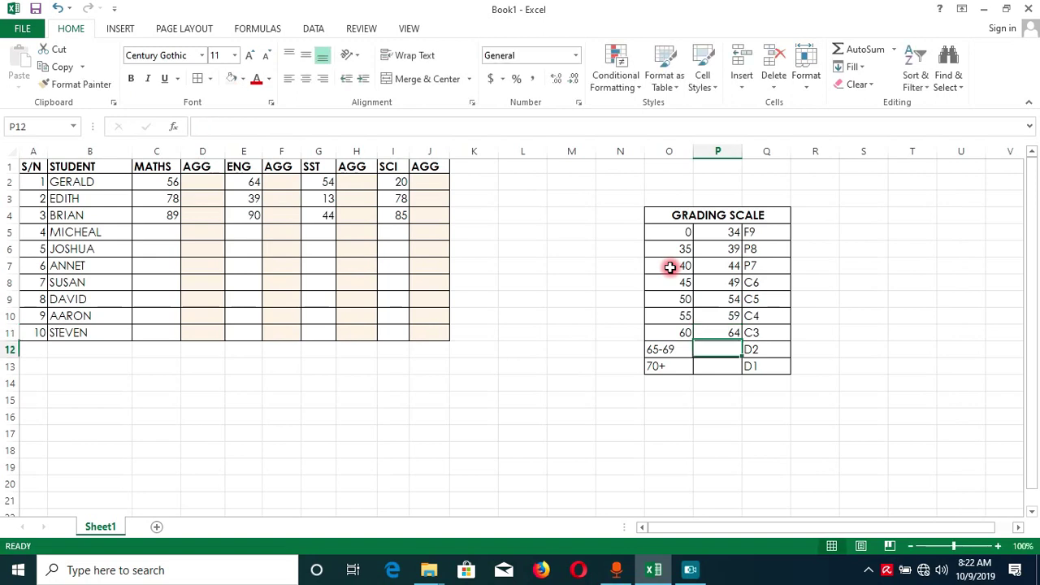
pyautogui.write('65')
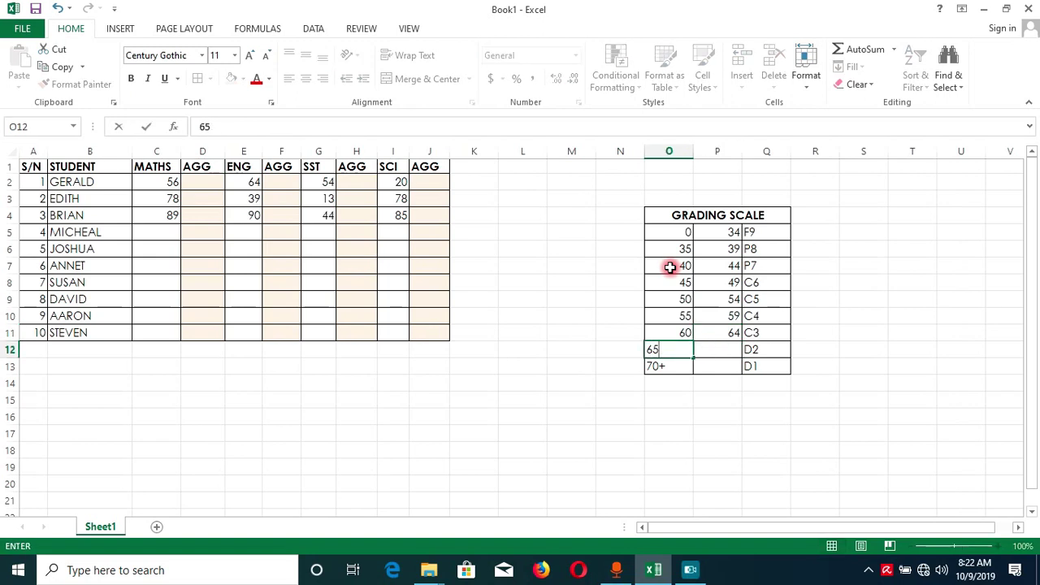
pyautogui.press('Tab')
pyautogui.write('6')
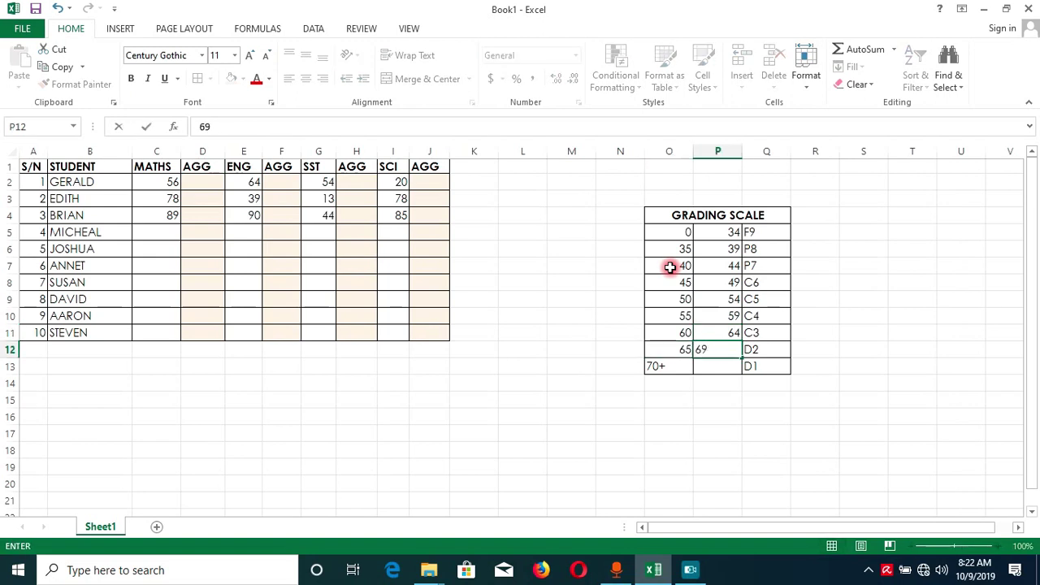
pyautogui.press('Return')
pyautogui.write('7')
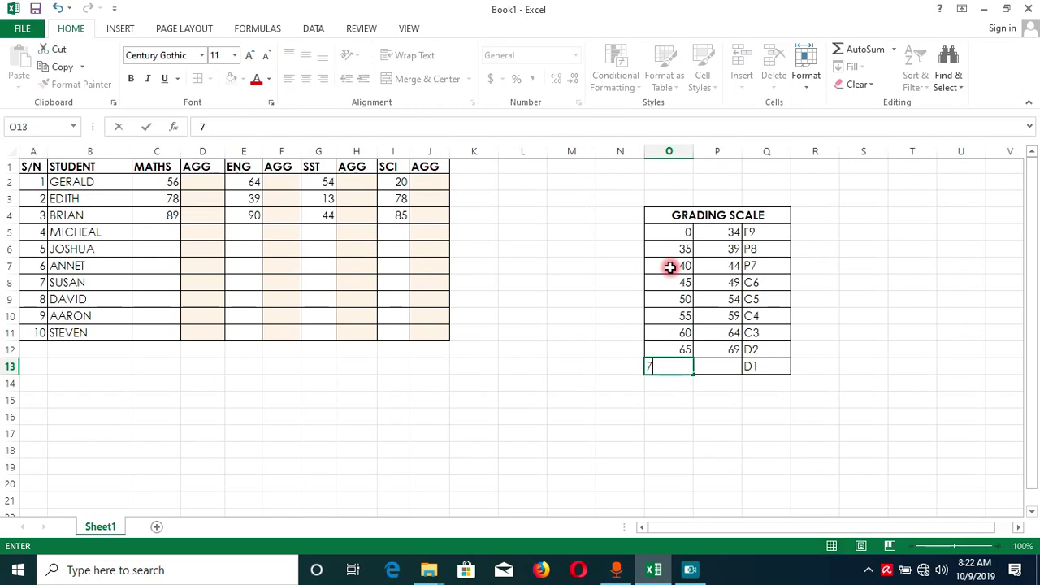
pyautogui.write('0')
pyautogui.press('Tab')
pyautogui.write('10')
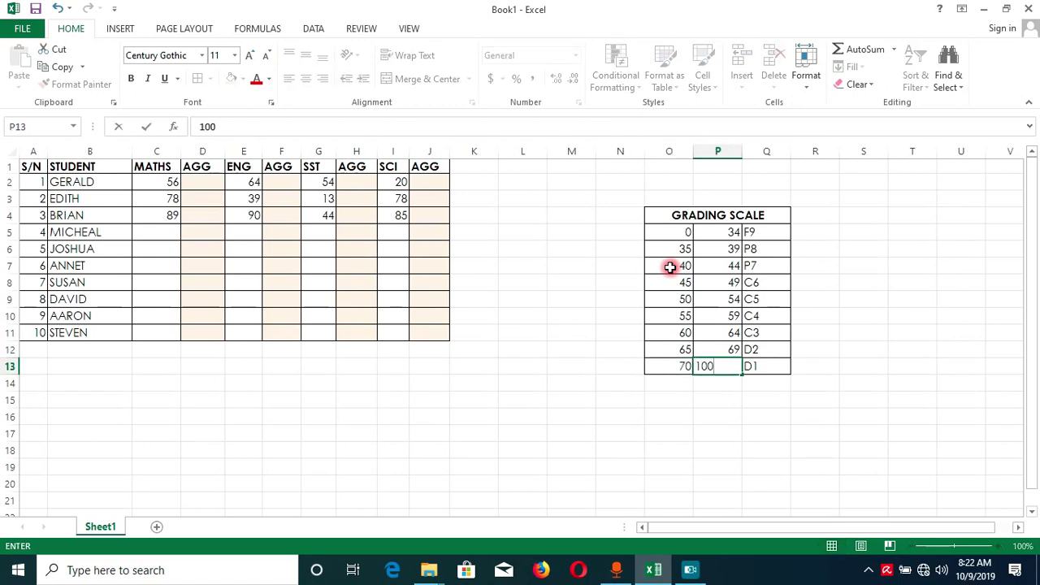
pyautogui.click(757, 402)
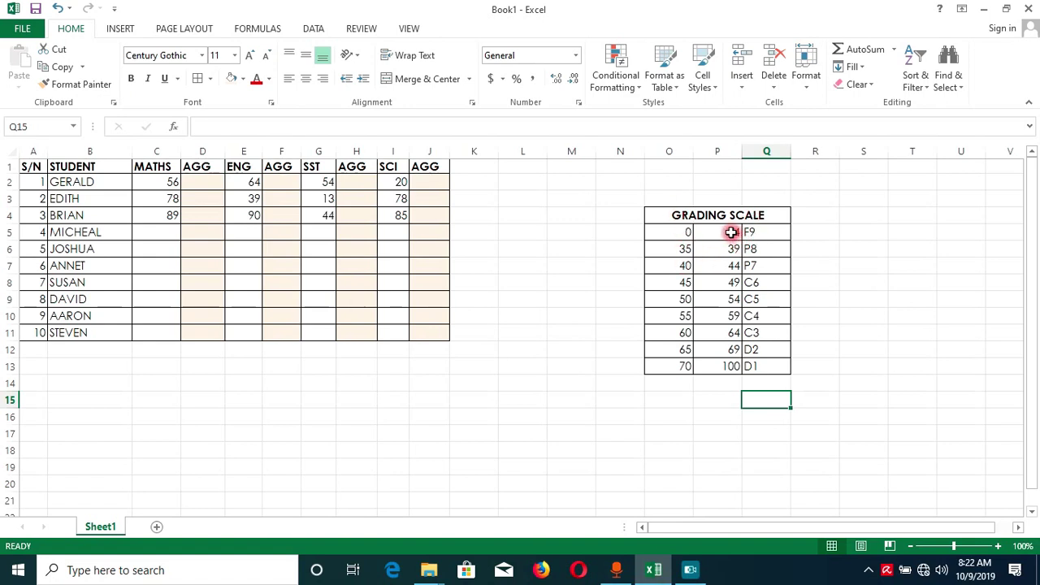
# - Review the upper-limit and grade-letter columns of the finished scale, then select Maths AGG cell D2
pyautogui.moveTo(731, 233); pyautogui.dragTo(727, 345)
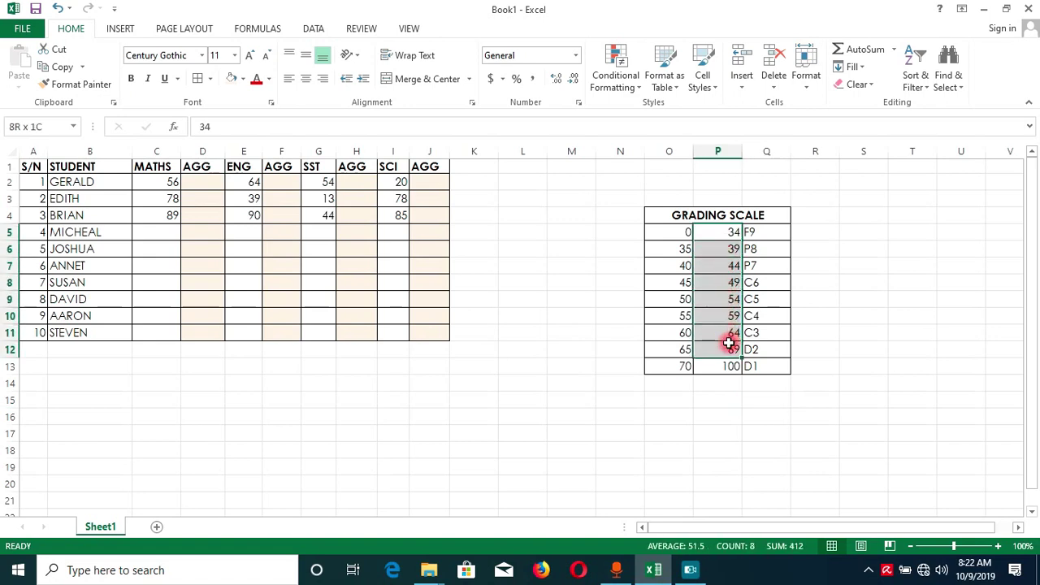
pyautogui.click(766, 232)
pyautogui.moveTo(766, 233); pyautogui.dragTo(764, 282)
pyautogui.click(767, 230)
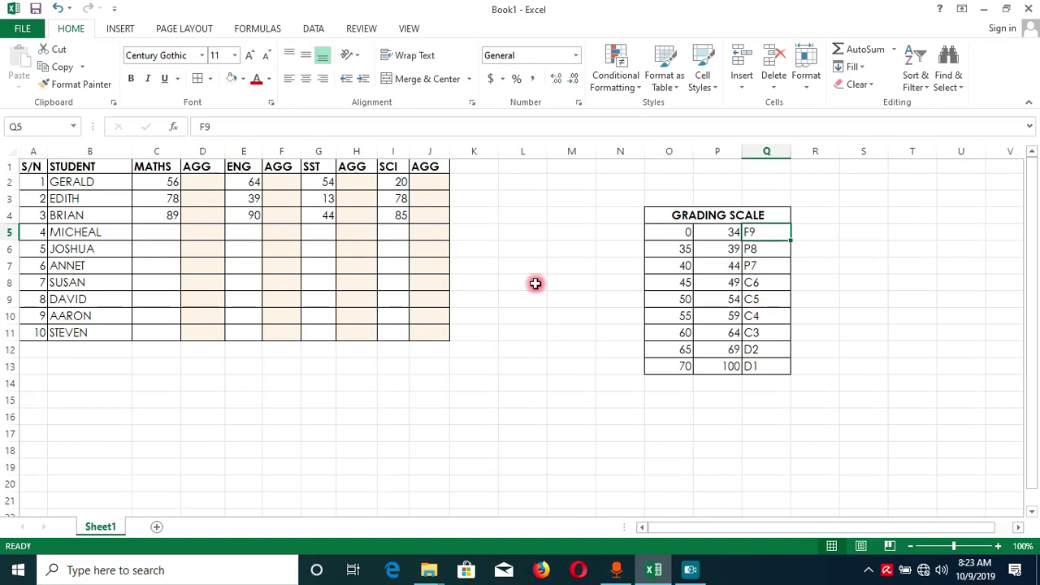
pyautogui.click(194, 182)
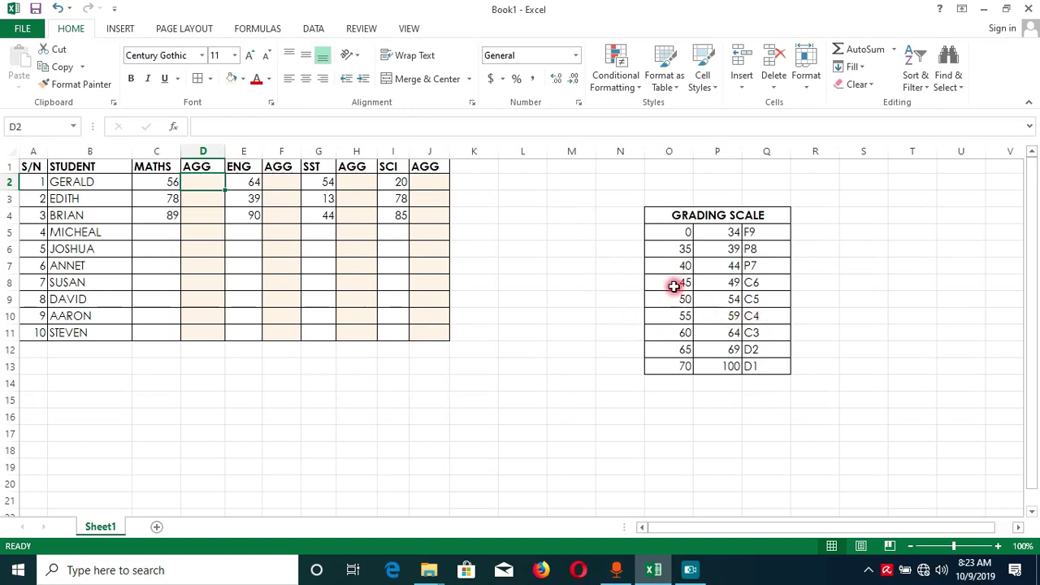
pyautogui.click(673, 234)
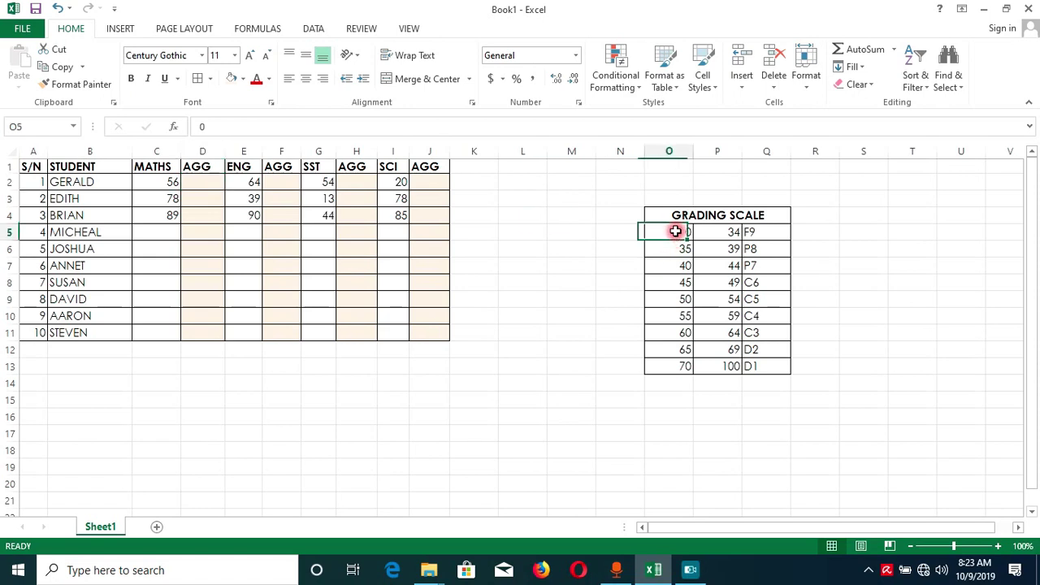
pyautogui.moveTo(675, 244); pyautogui.dragTo(677, 370)
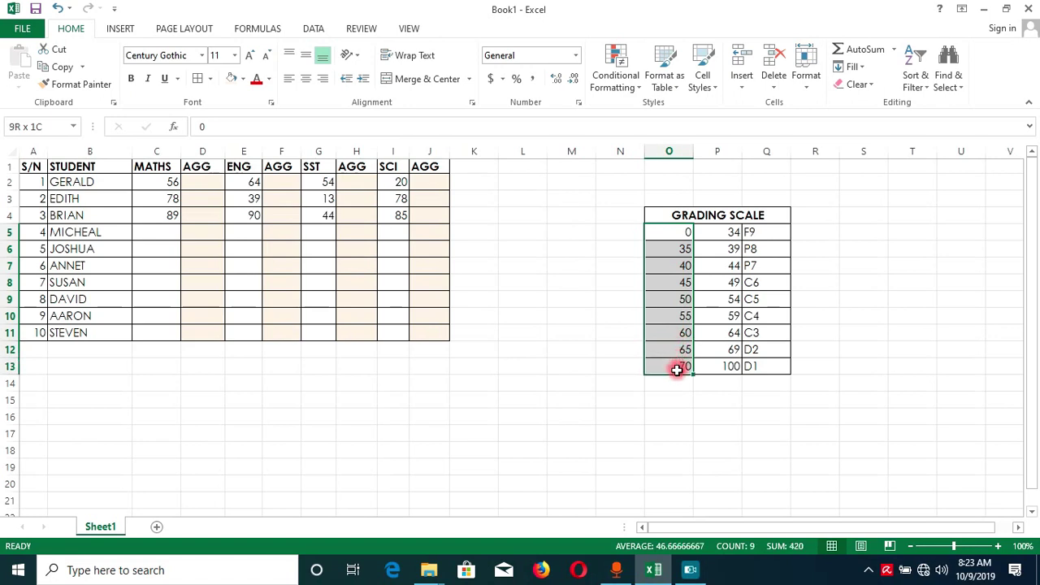
pyautogui.moveTo(677, 369); pyautogui.dragTo(677, 370)
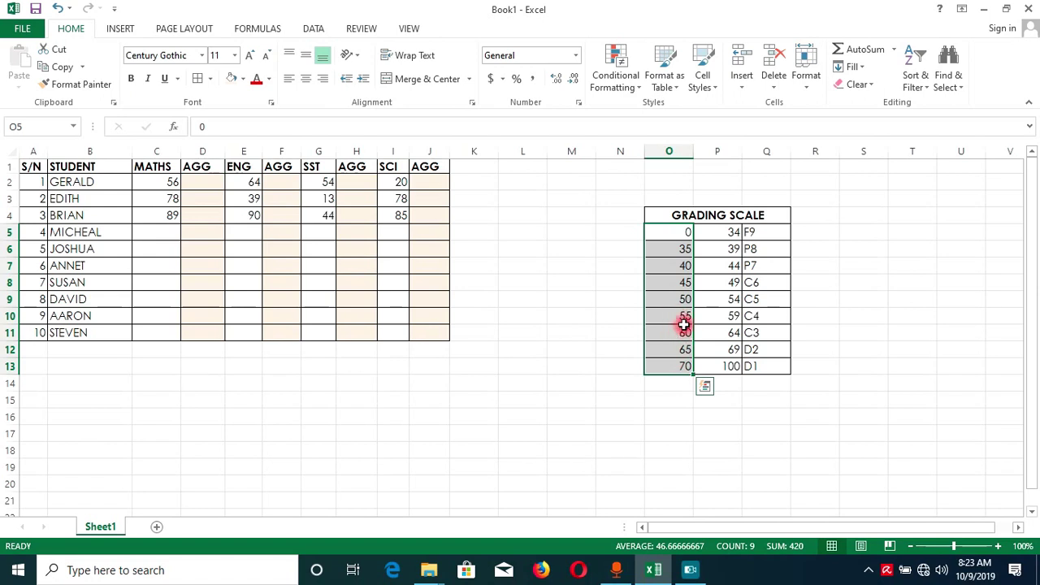
pyautogui.click(682, 297)
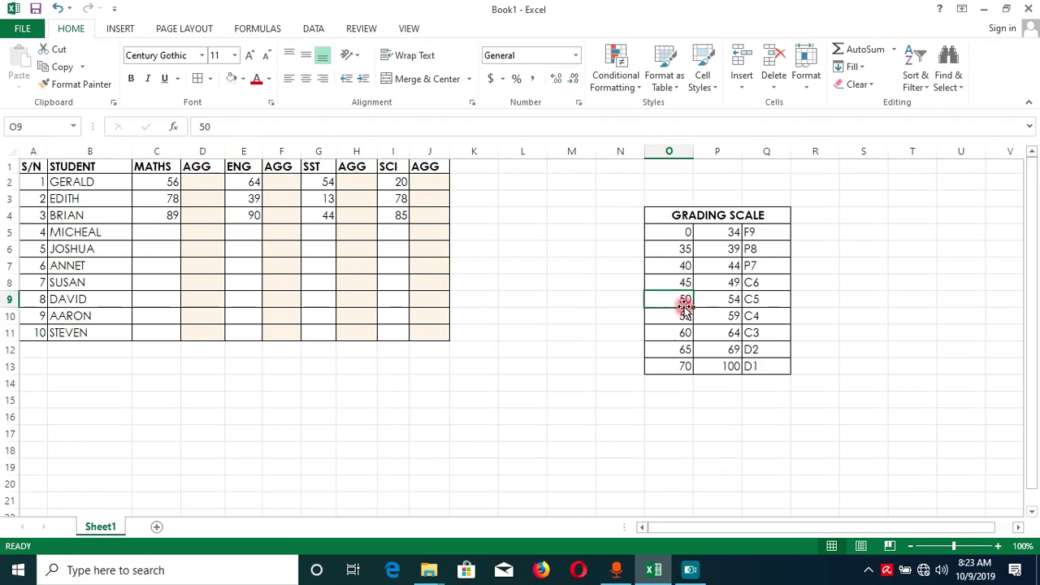
pyautogui.moveTo(681, 232); pyautogui.dragTo(678, 317)
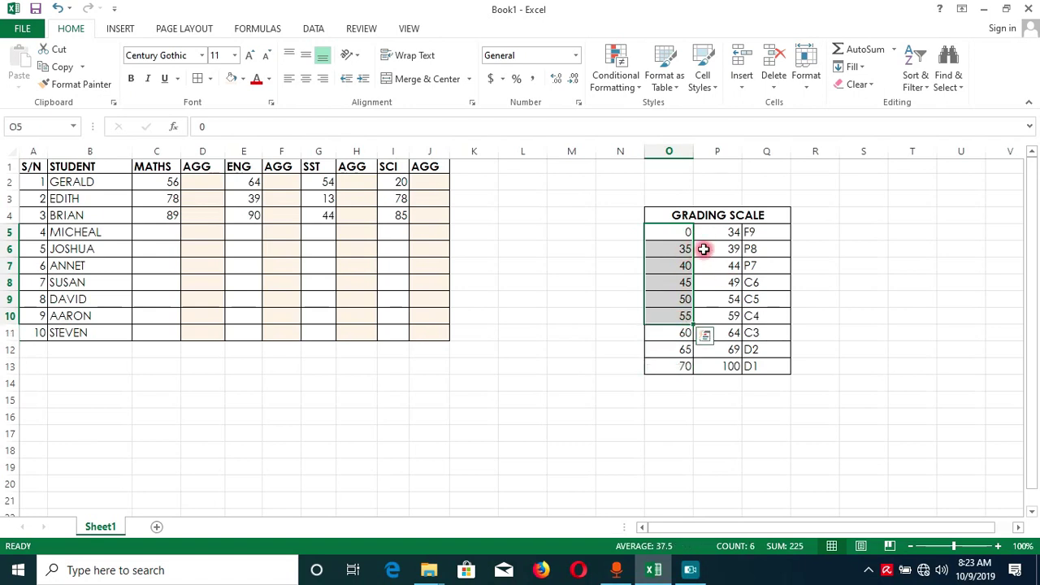
pyautogui.click(704, 249)
pyautogui.click(676, 233)
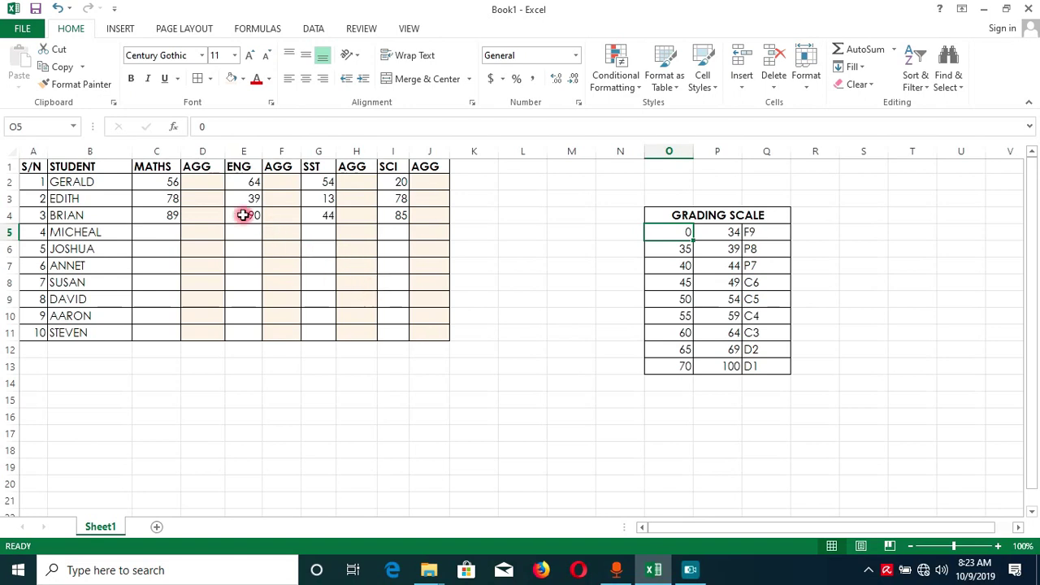
# - Start a =VLOOKUP( formula in D2 and delete a stray R9 reference
pyautogui.click(190, 185)
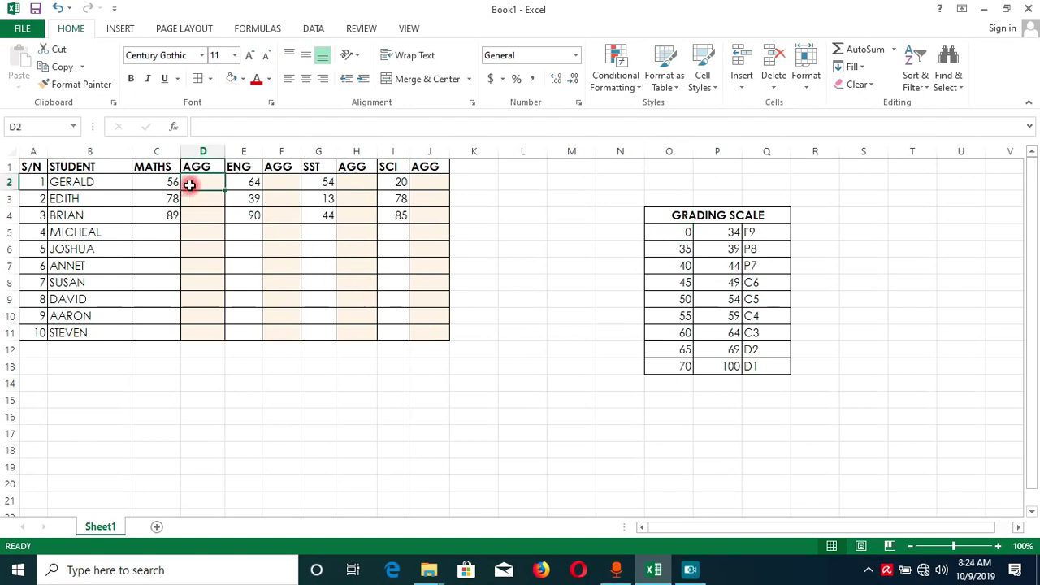
pyautogui.doubleClick(189, 185)
pyautogui.write('=')
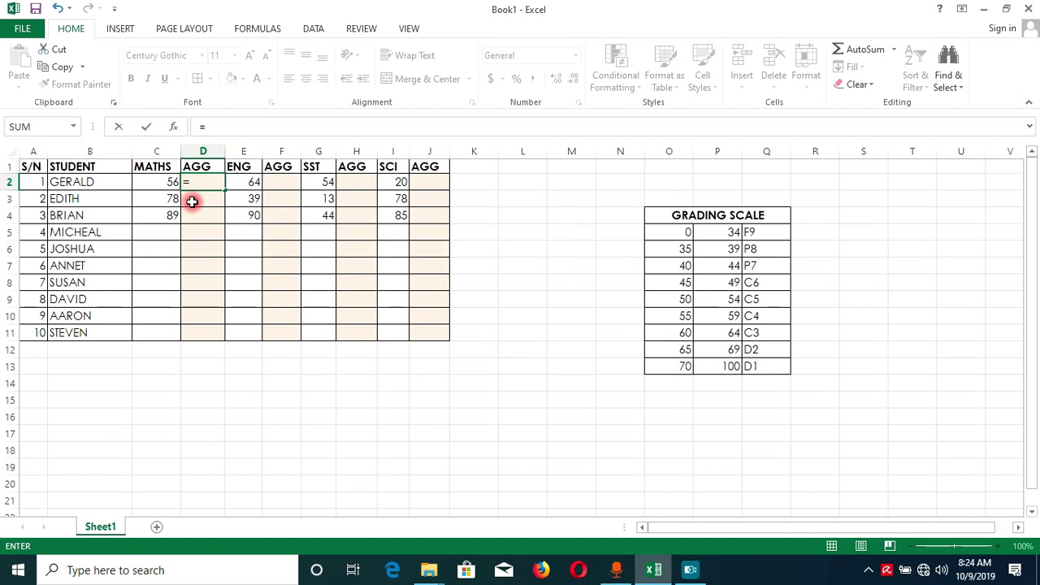
pyautogui.write('VLOOKUP')
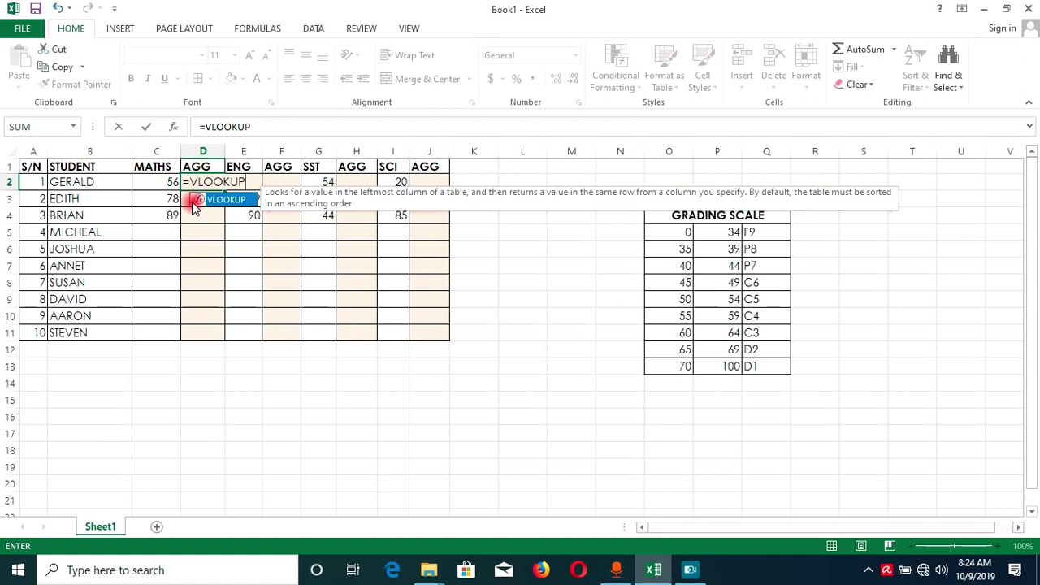
pyautogui.write('(')
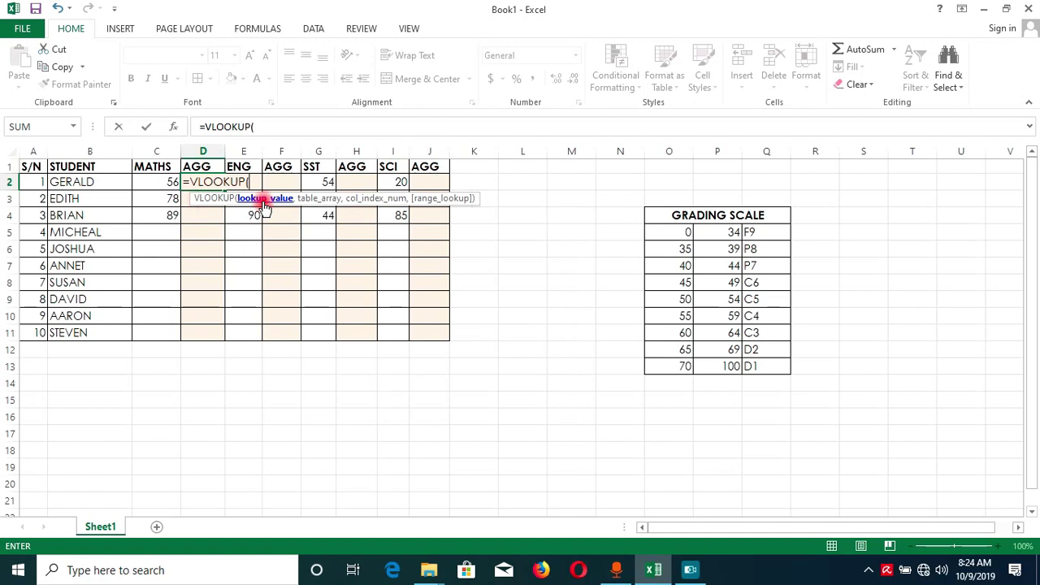
pyautogui.click(813, 298)
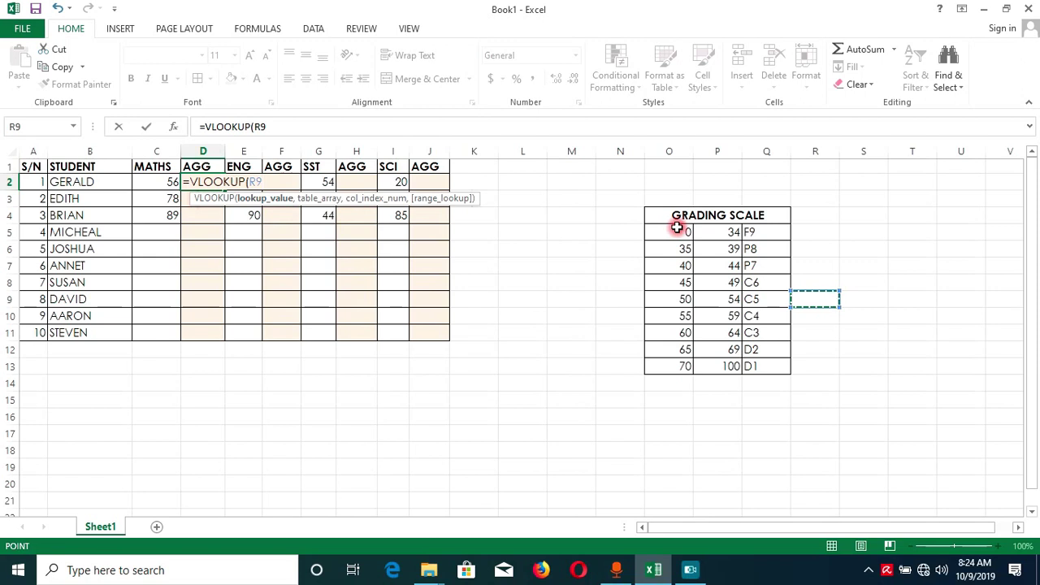
pyautogui.press('BackSpace')
pyautogui.press('BackSpace')
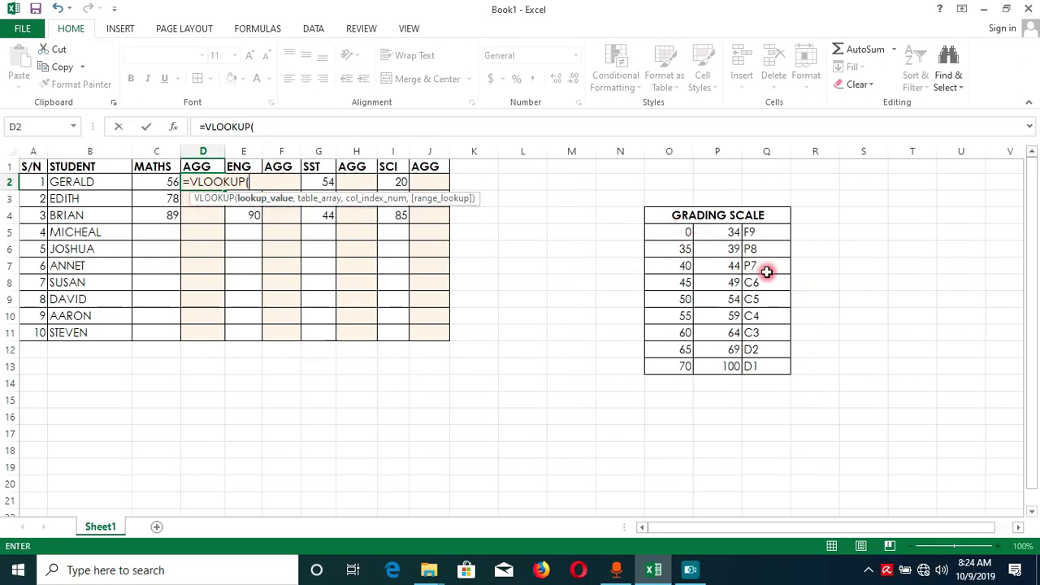
# - Insert C2 as the lookup value and select the grading scale O5:Q13 as the table
pyautogui.click(151, 191)
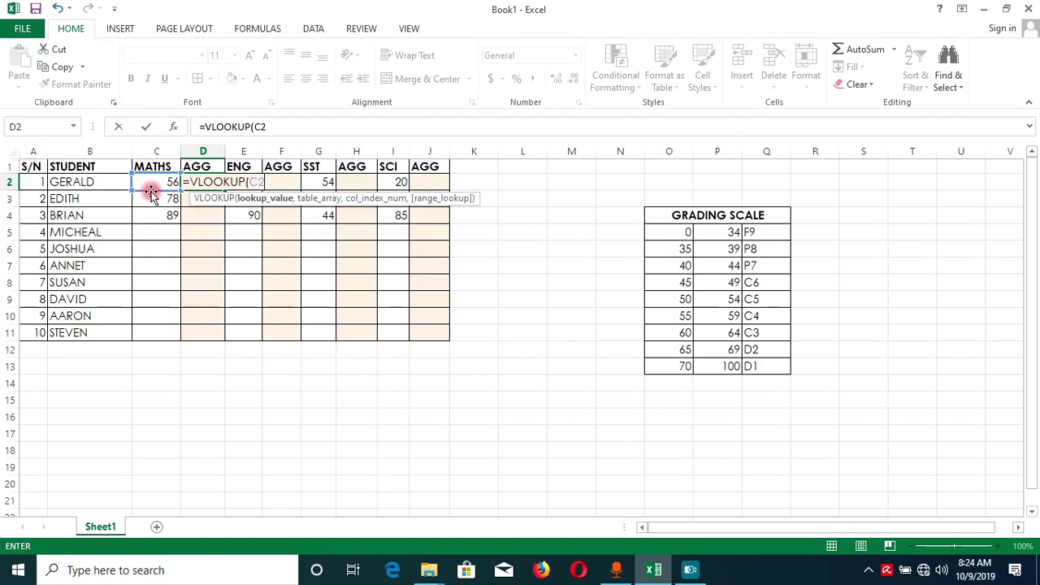
pyautogui.press('BackSpace')
pyautogui.press('BackSpace')
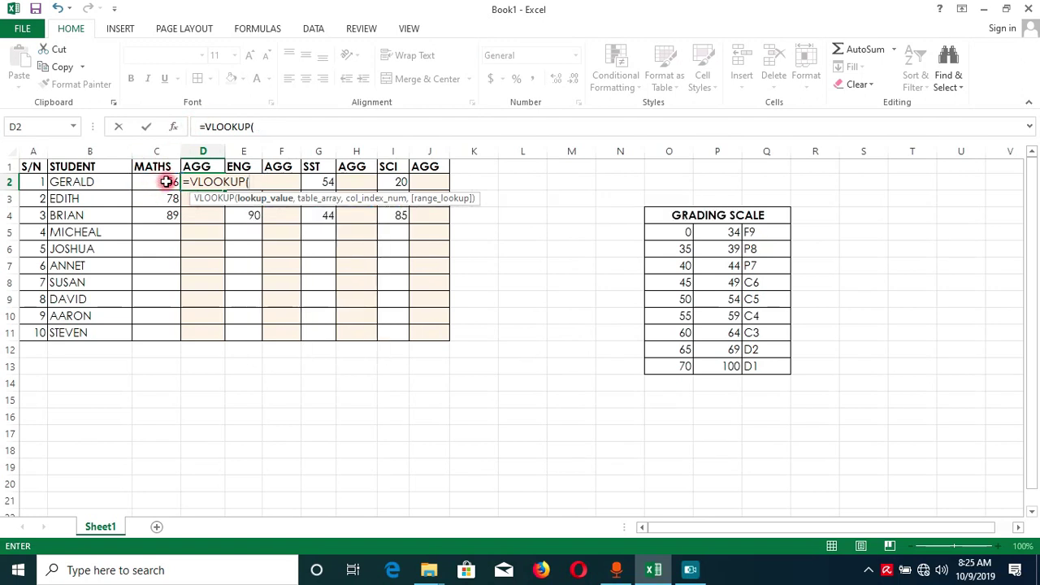
pyautogui.click(158, 183)
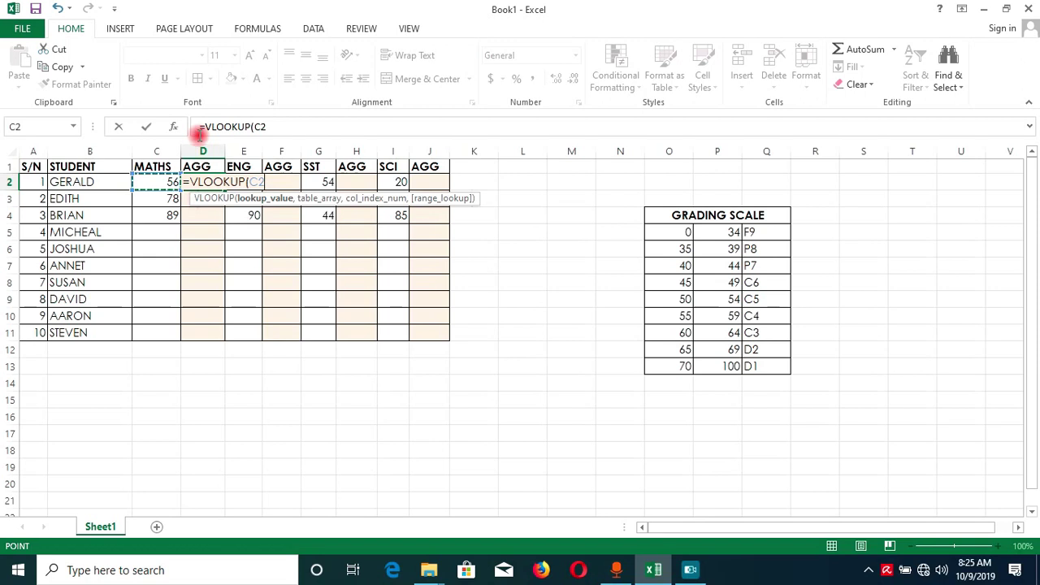
pyautogui.write(',')
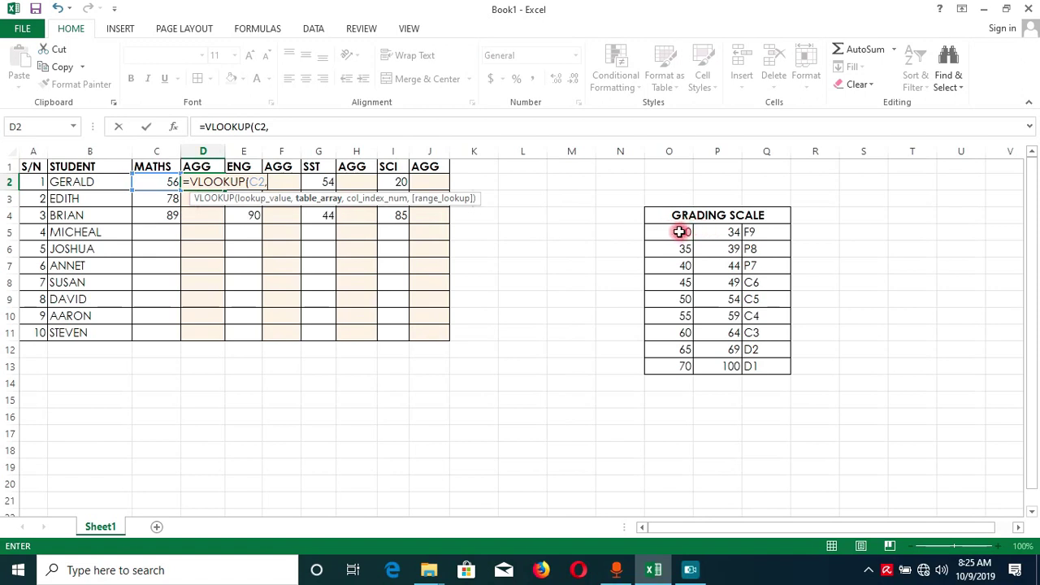
pyautogui.moveTo(679, 233); pyautogui.dragTo(766, 361)
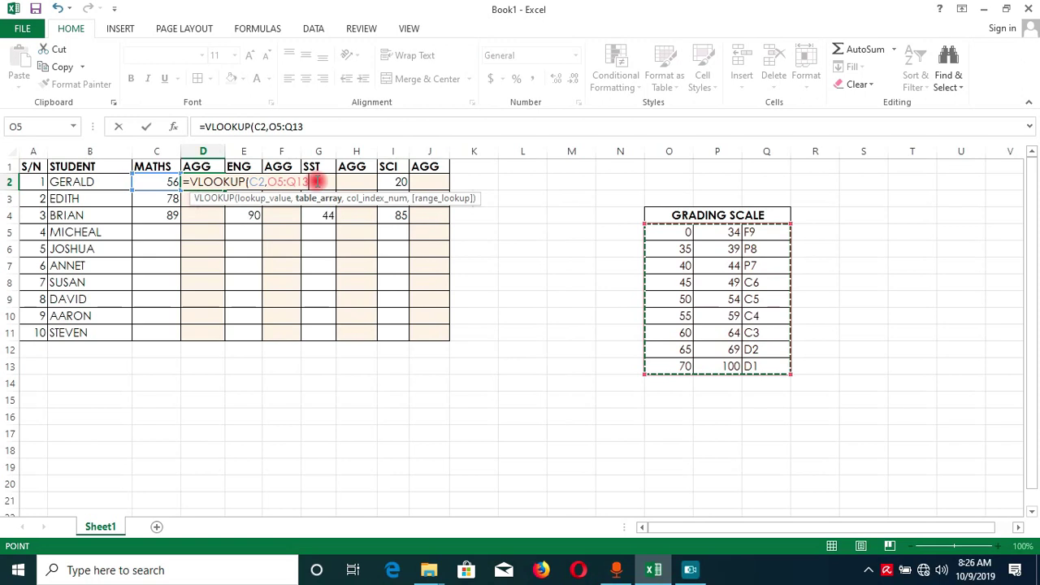
# - Press F4 to lock the table range as $O$5:$Q$13
pyautogui.press('F4')
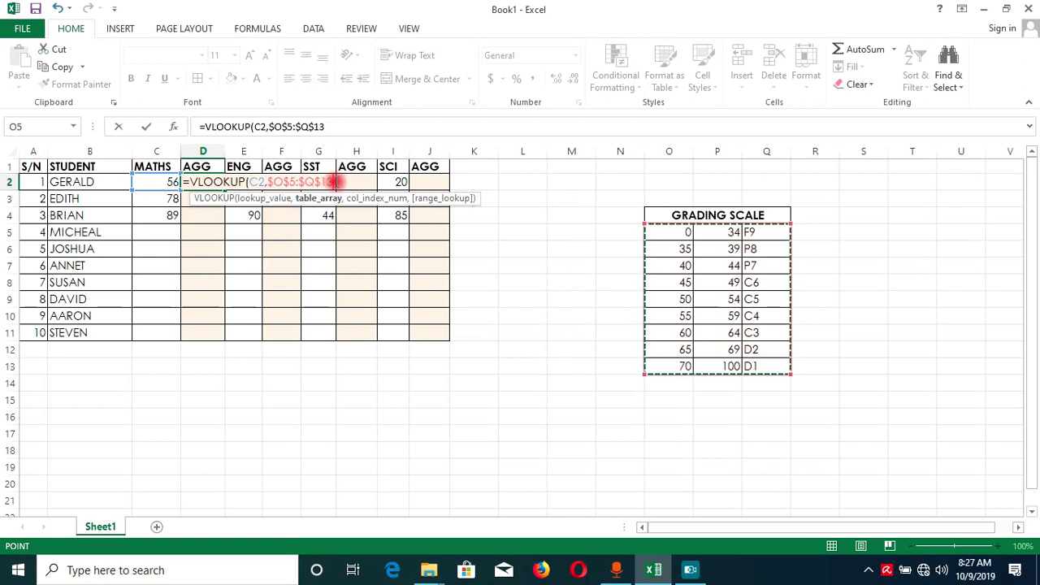
# - Add 3 as the column index, pointing the lookup at the grade letters
pyautogui.write(',')
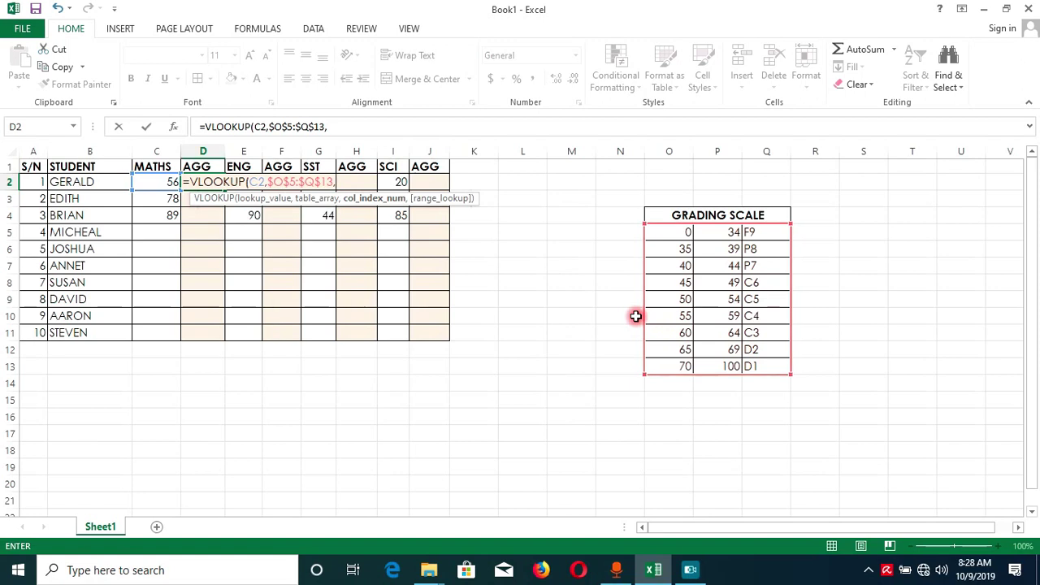
pyautogui.write('3')
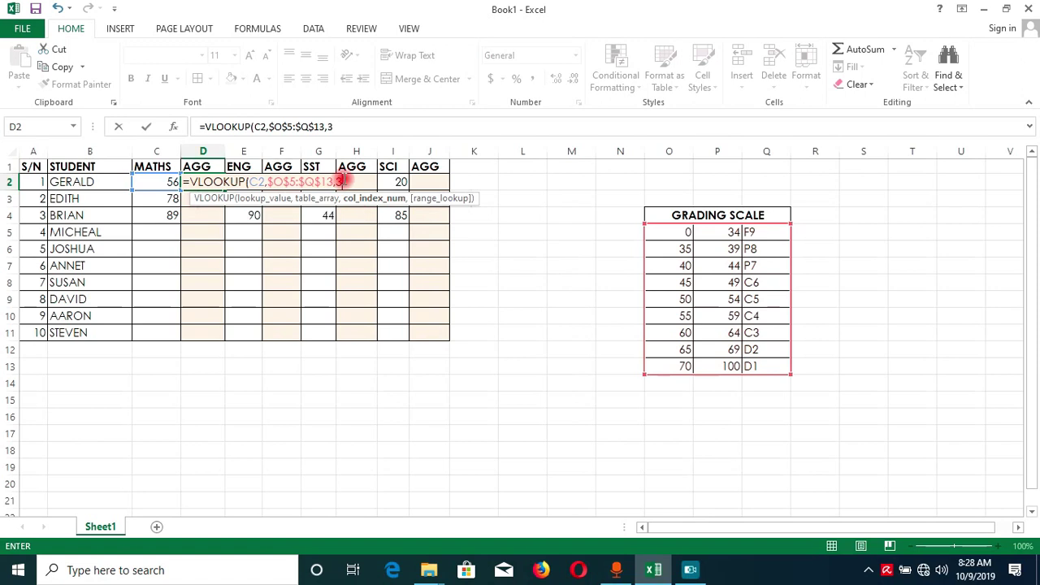
# - Add a comma after column index 3 to bring up the TRUE/FALSE match options
pyautogui.click(343, 180)
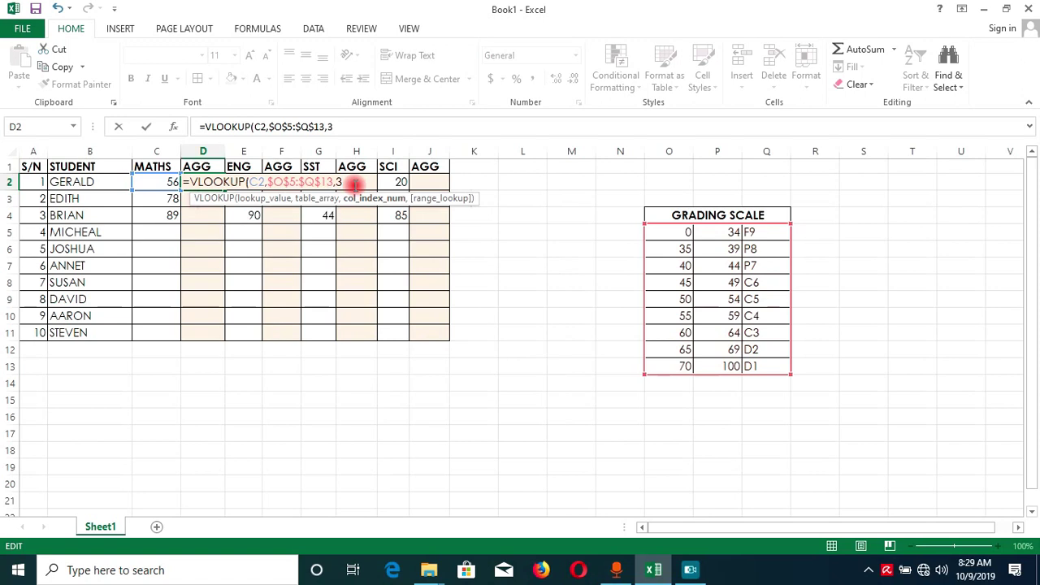
pyautogui.write(',')
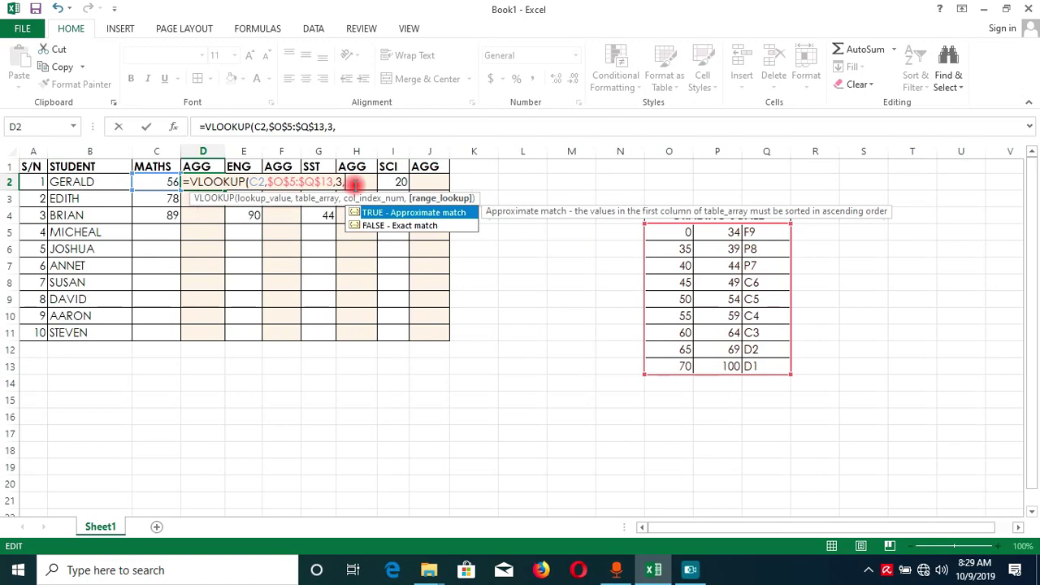
# - Complete D2 as =VLOOKUP(C2,$O$5:$Q$13,3,TRUE) with approximate match, returning C4 for mark 56
pyautogui.doubleClick(394, 212)
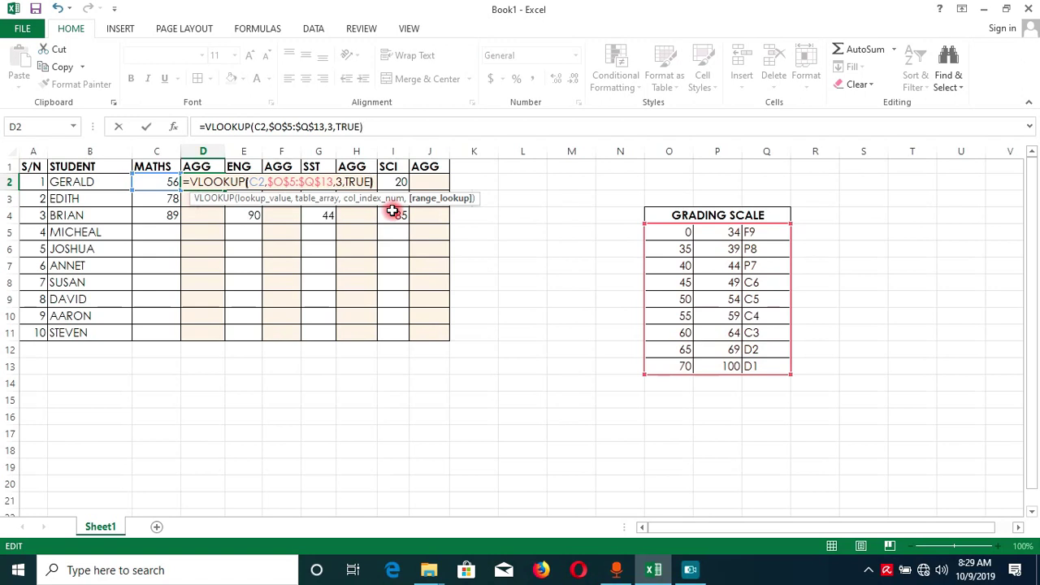
pyautogui.write(')')
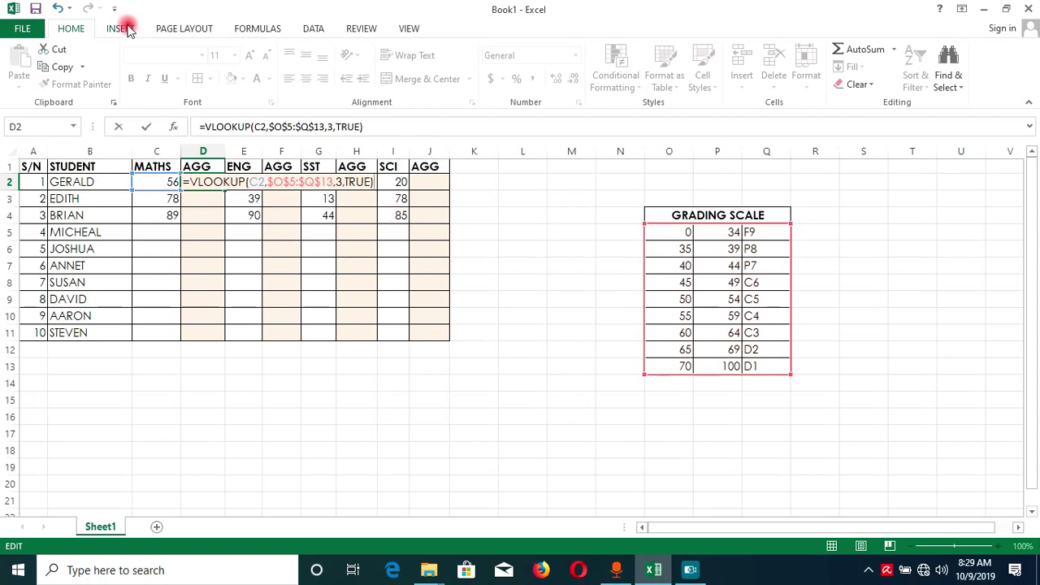
pyautogui.click(144, 129)
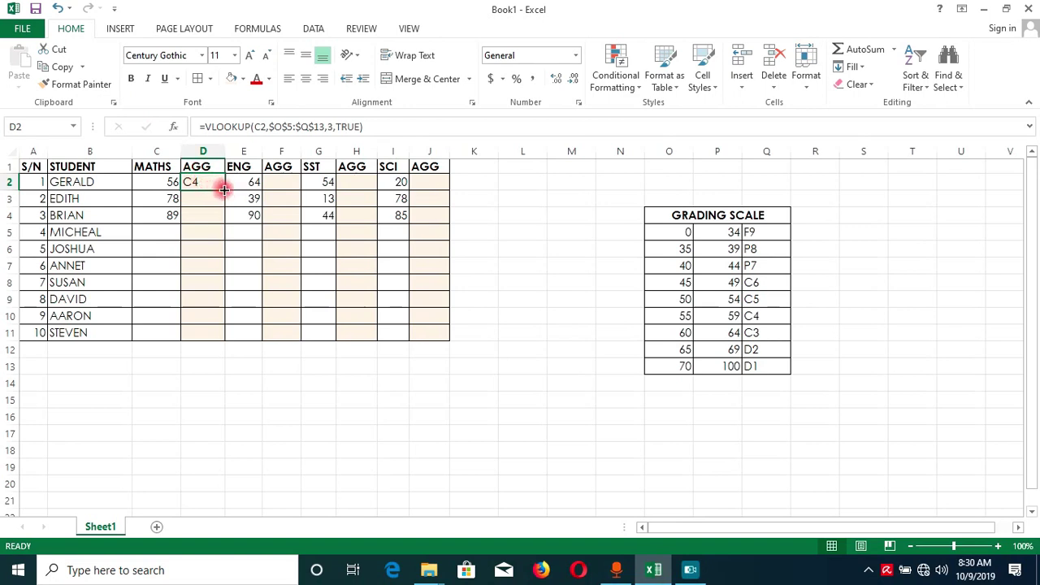
# - Fill D2's grade formula down to D4 and check it returns D1 for marks 78 and 89
pyautogui.moveTo(224, 189); pyautogui.dragTo(218, 218)
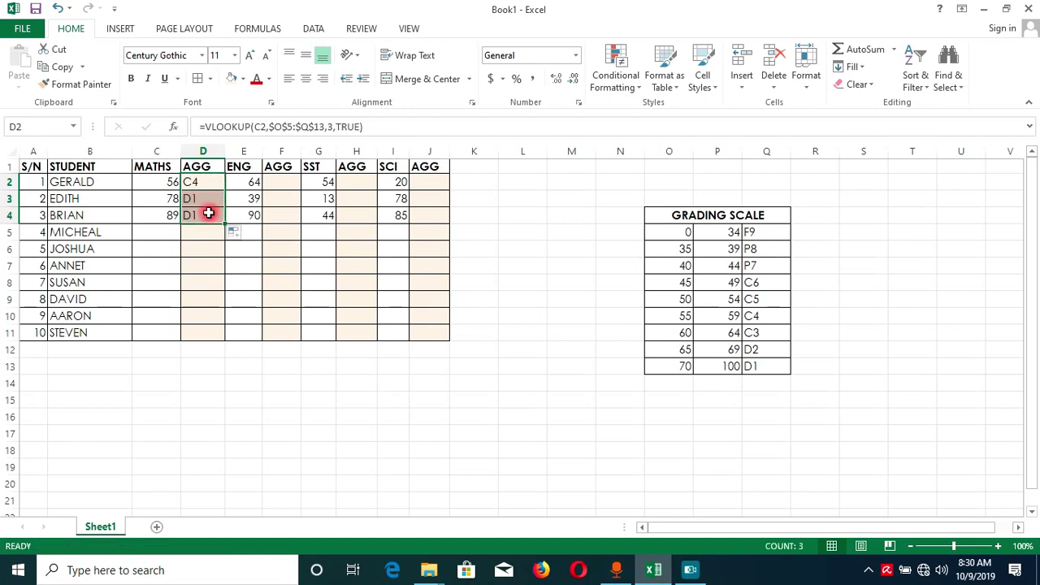
pyautogui.click(203, 201)
pyautogui.click(200, 215)
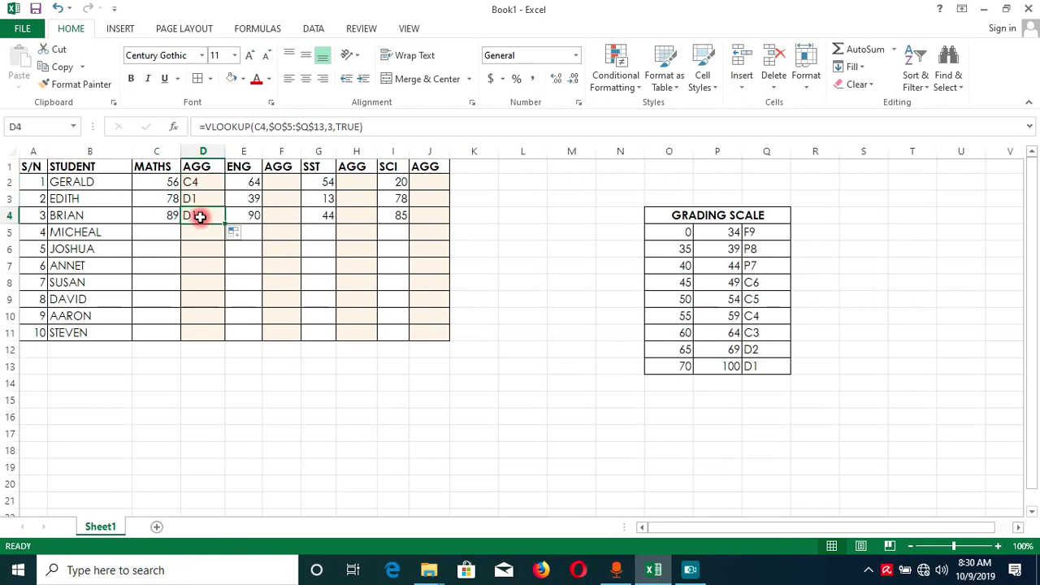
pyautogui.click(202, 182)
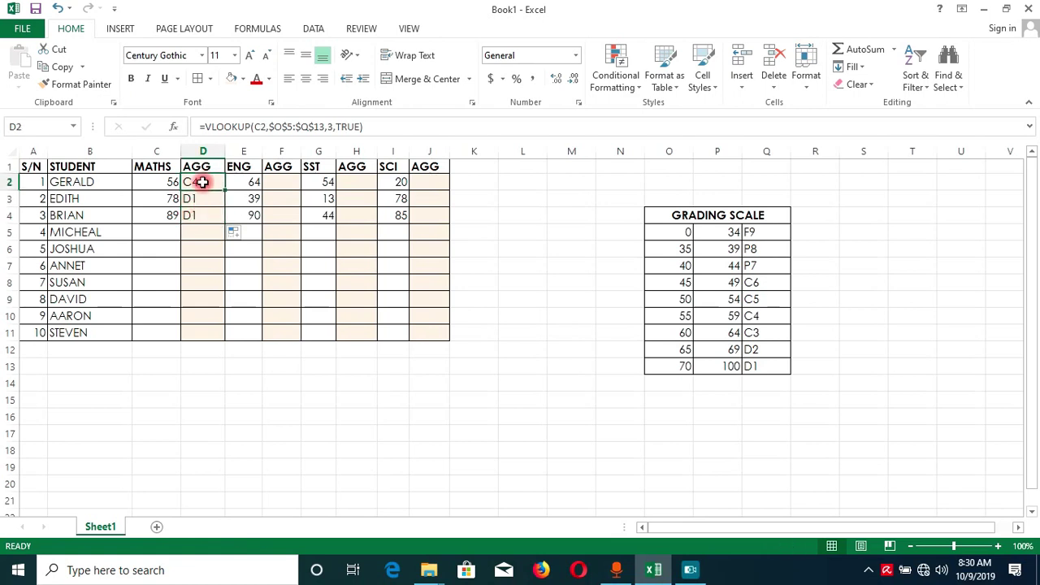
pyautogui.rightClick(203, 182)
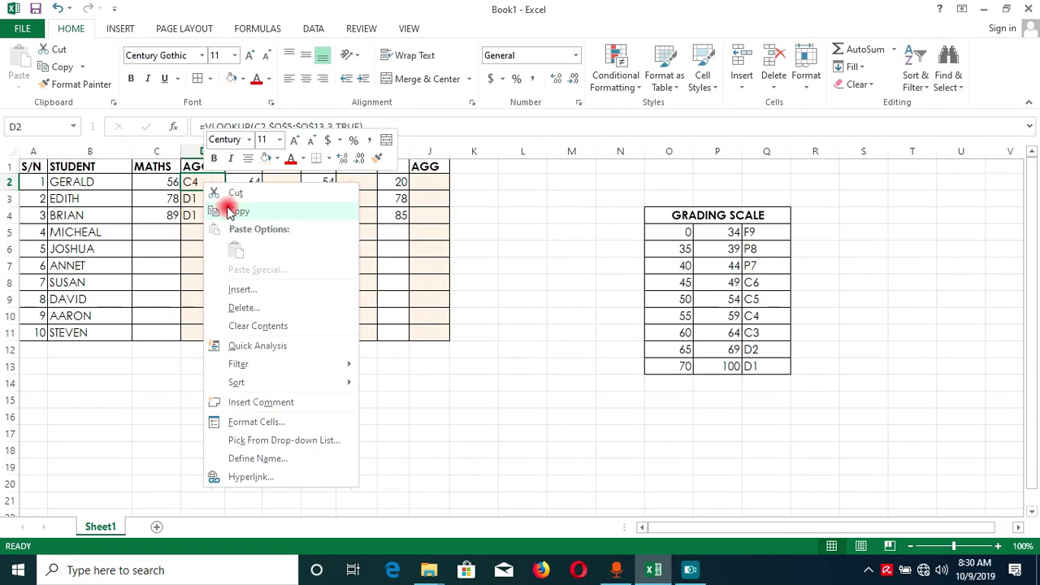
# - Copy D2's grade formula into F2 and fill down to F4, giving English grades C3, P8, D1
pyautogui.click(227, 207)
pyautogui.click(281, 184)
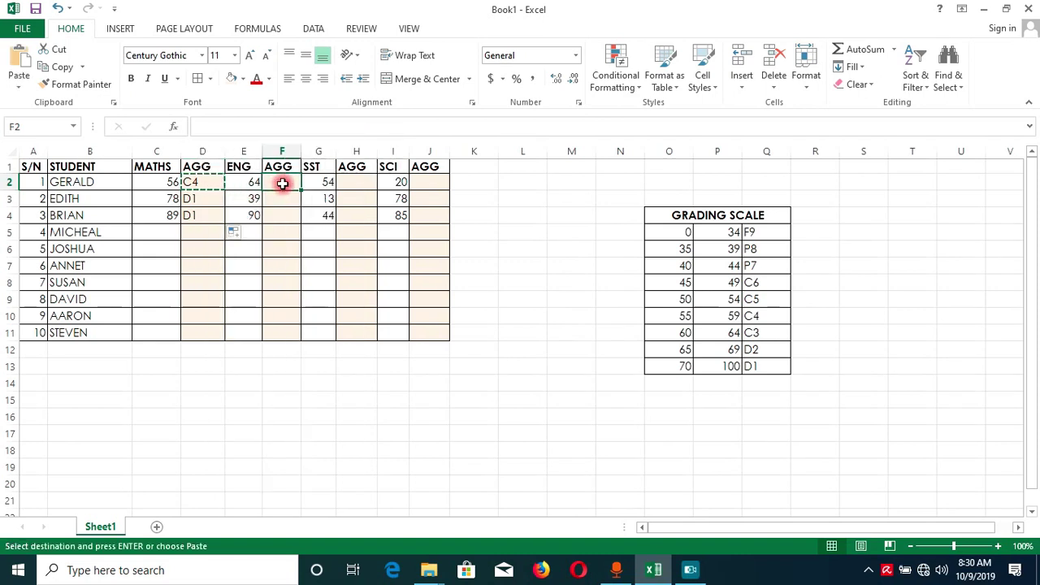
pyautogui.rightClick(282, 184)
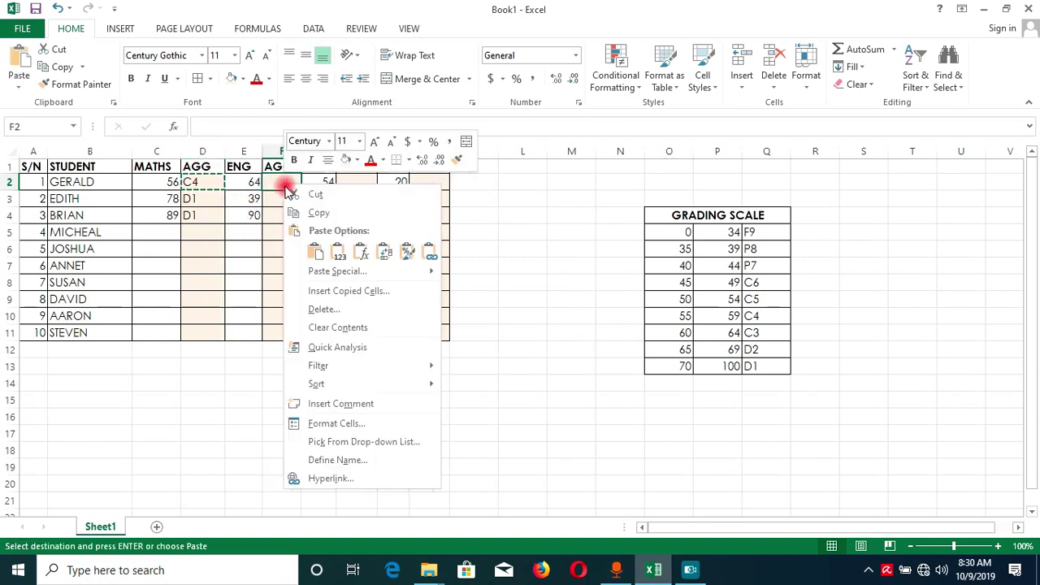
pyautogui.click(298, 248)
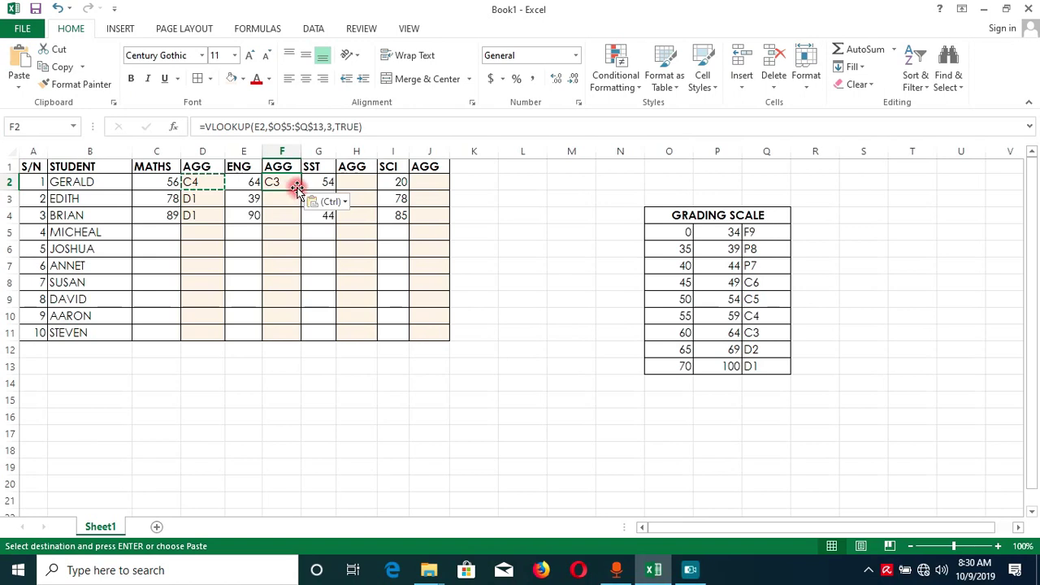
pyautogui.moveTo(299, 190); pyautogui.dragTo(296, 216)
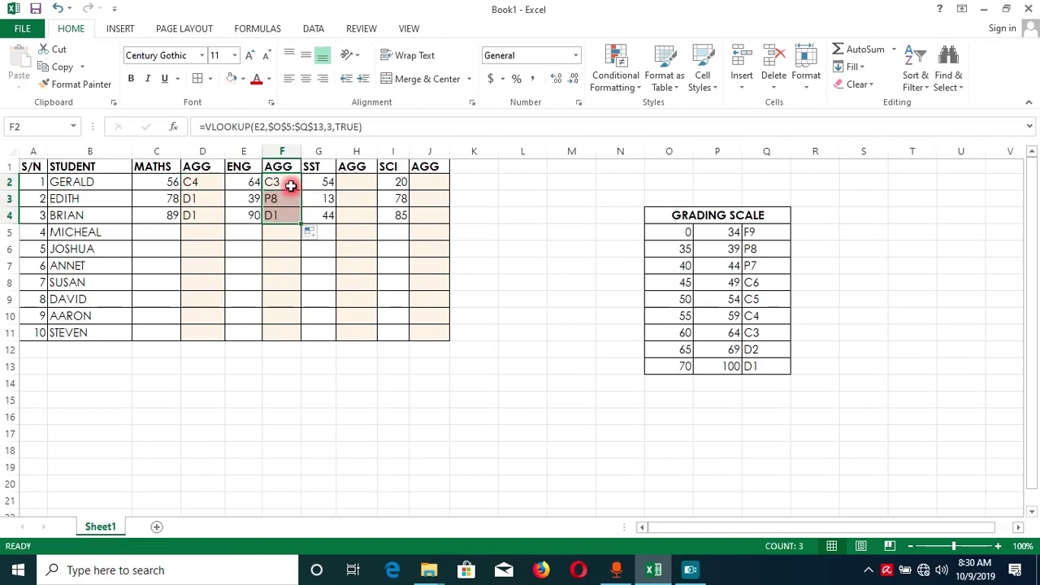
pyautogui.click(289, 184)
# - Copy F2's grade formula into H2 and fill down to H4, giving SST grades C5, F9, P7
pyautogui.rightClick(290, 187)
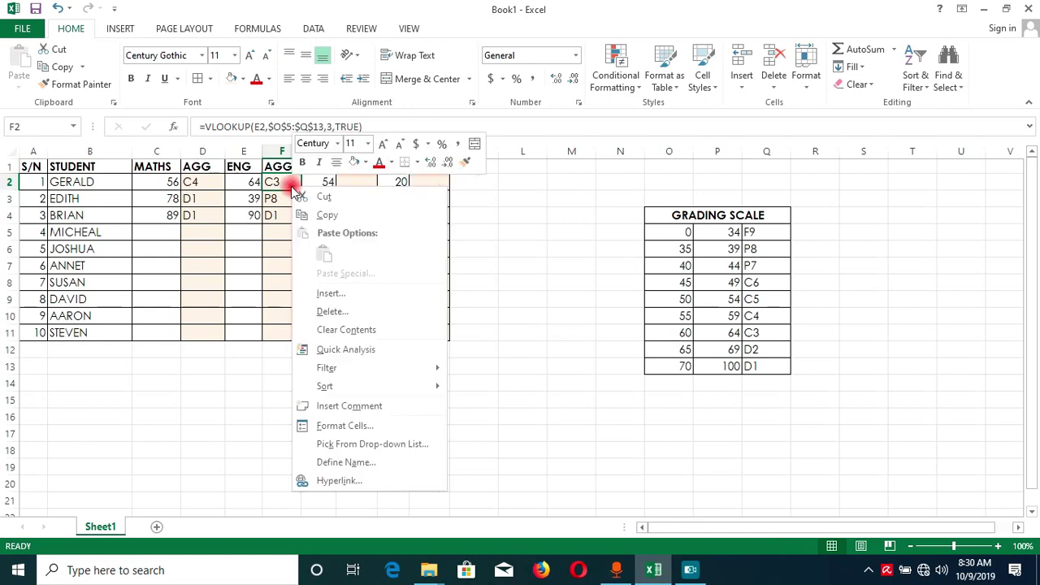
pyautogui.click(318, 211)
pyautogui.click(357, 183)
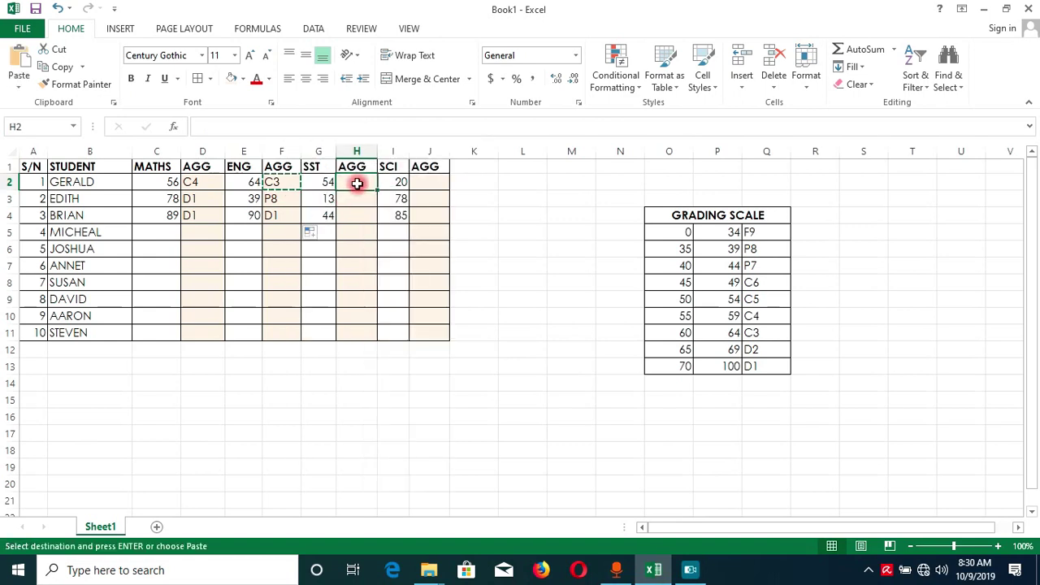
pyautogui.rightClick(358, 184)
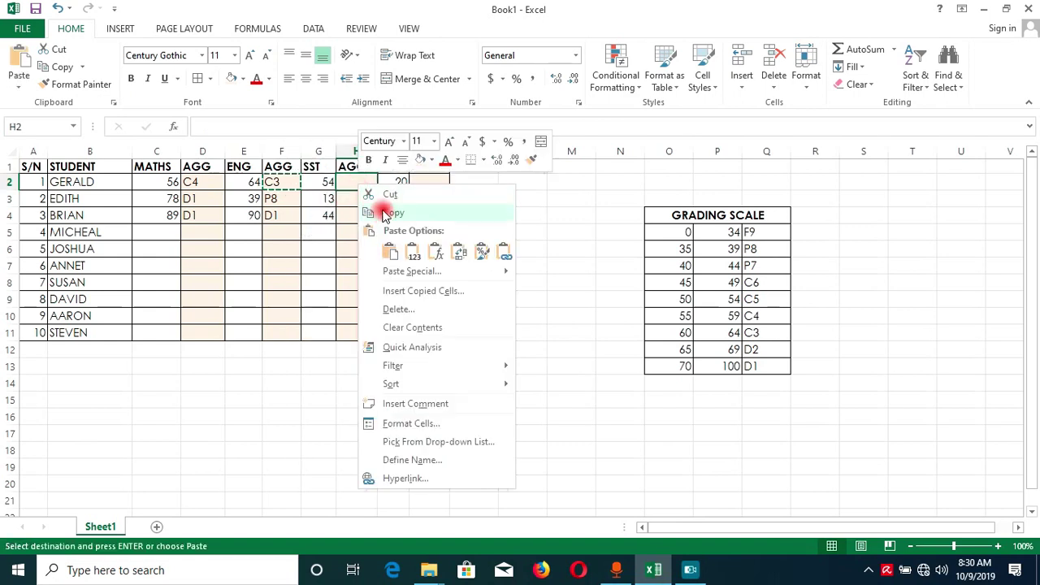
pyautogui.click(390, 252)
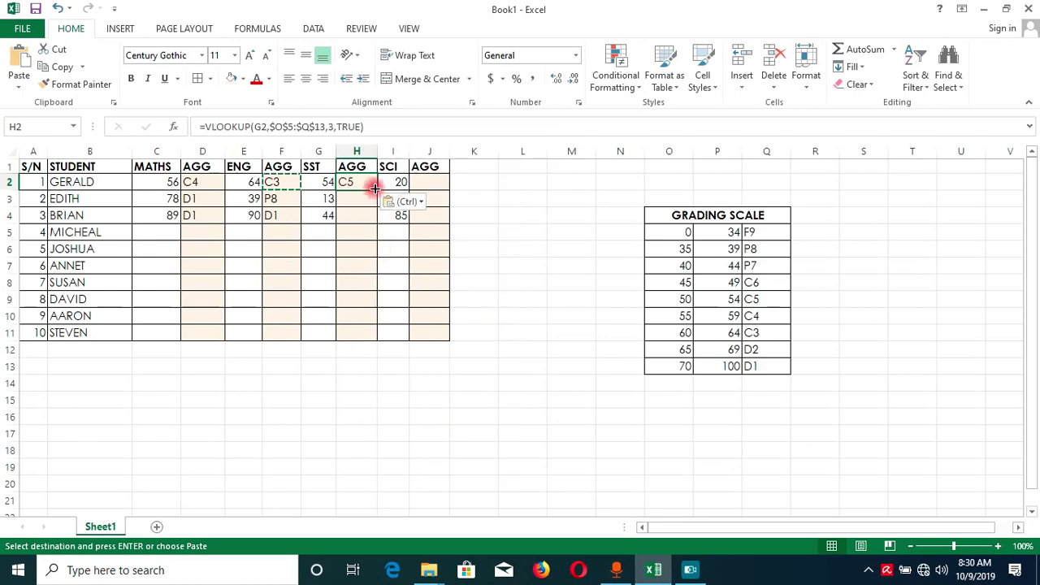
pyautogui.moveTo(376, 190); pyautogui.dragTo(371, 218)
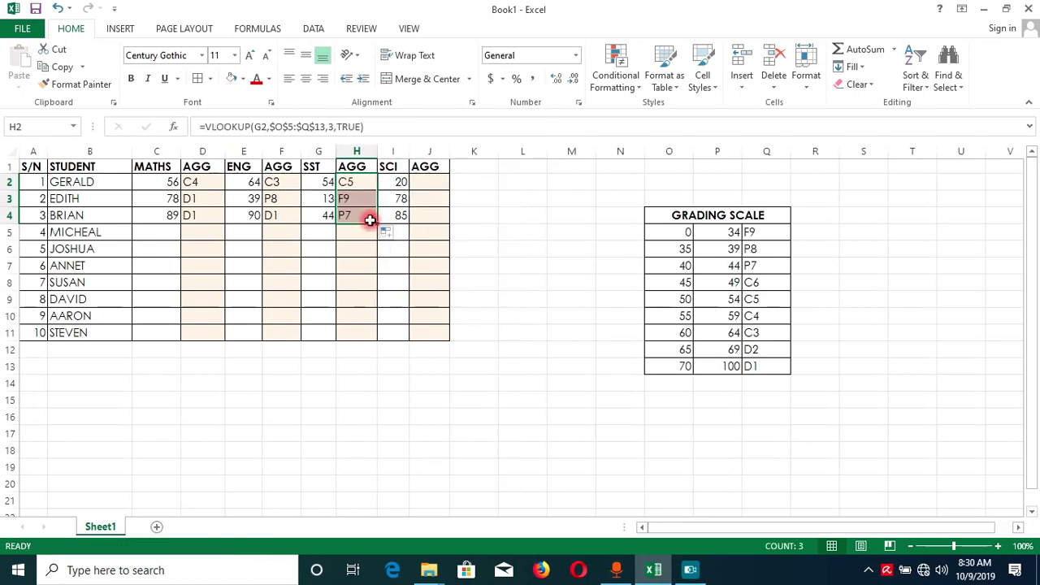
pyautogui.click(366, 185)
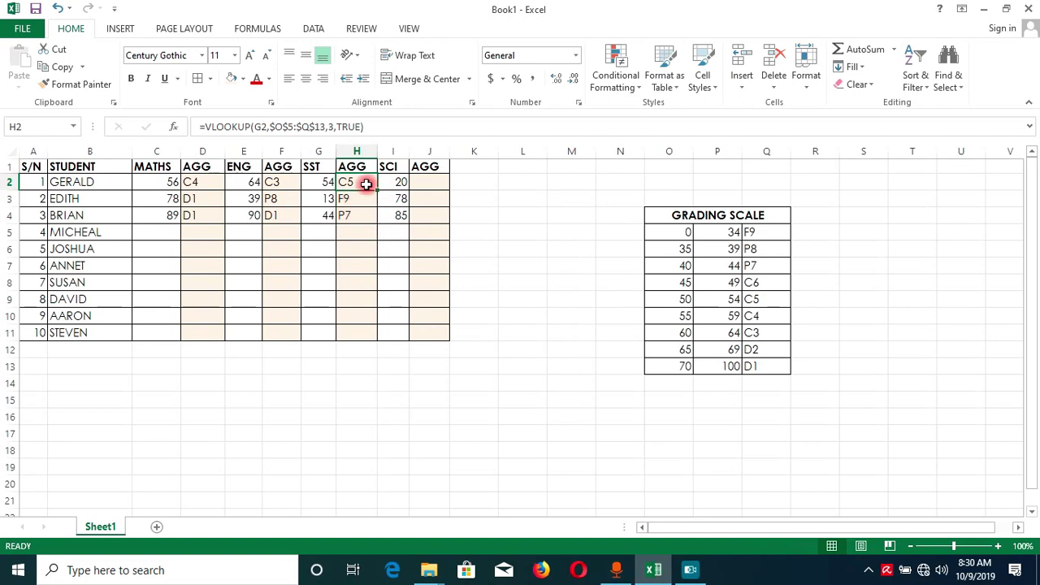
pyautogui.rightClick(366, 185)
# - Copy H2's grade formula into J2 and fill down to J4, giving Science grades F9, D1, D1
pyautogui.click(376, 211)
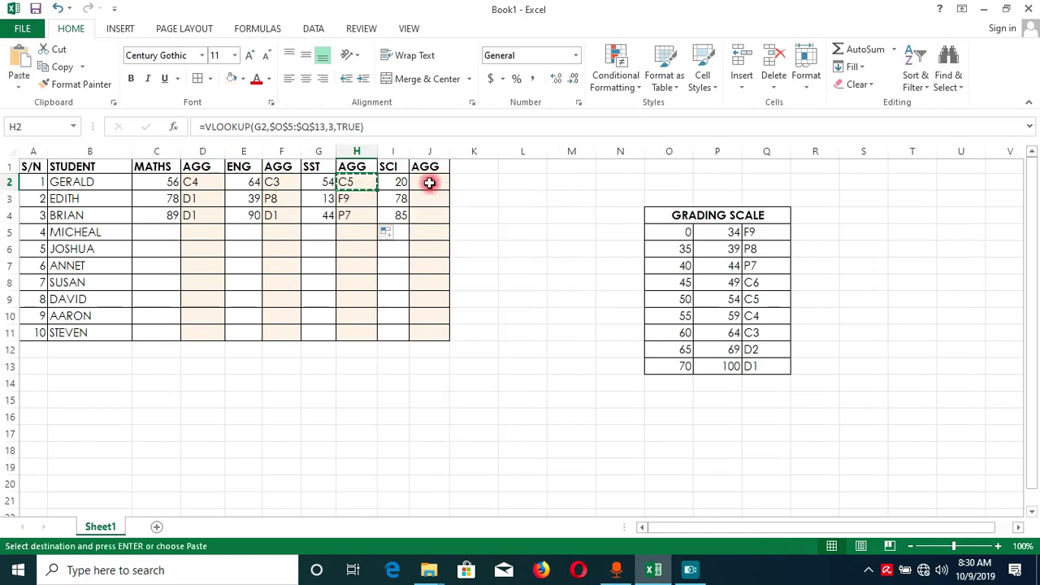
pyautogui.click(426, 180)
pyautogui.rightClick(427, 182)
pyautogui.click(462, 244)
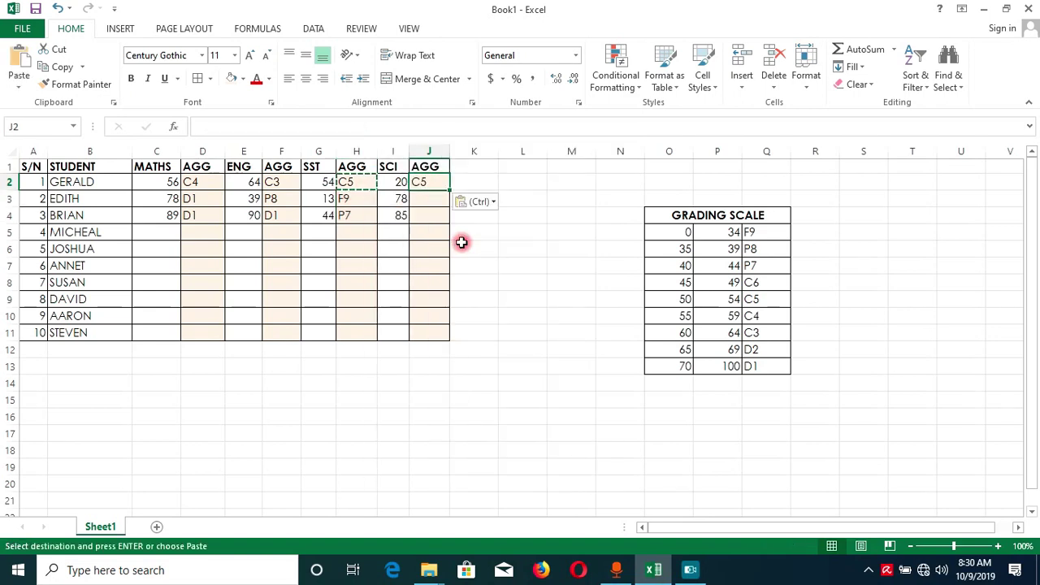
pyautogui.moveTo(449, 192); pyautogui.dragTo(441, 216)
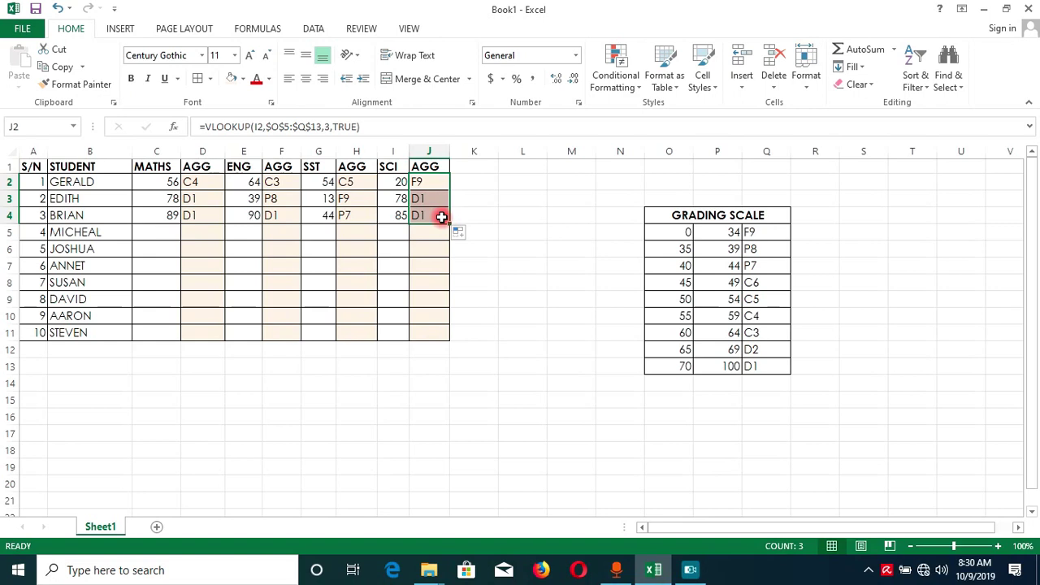
pyautogui.click(431, 218)
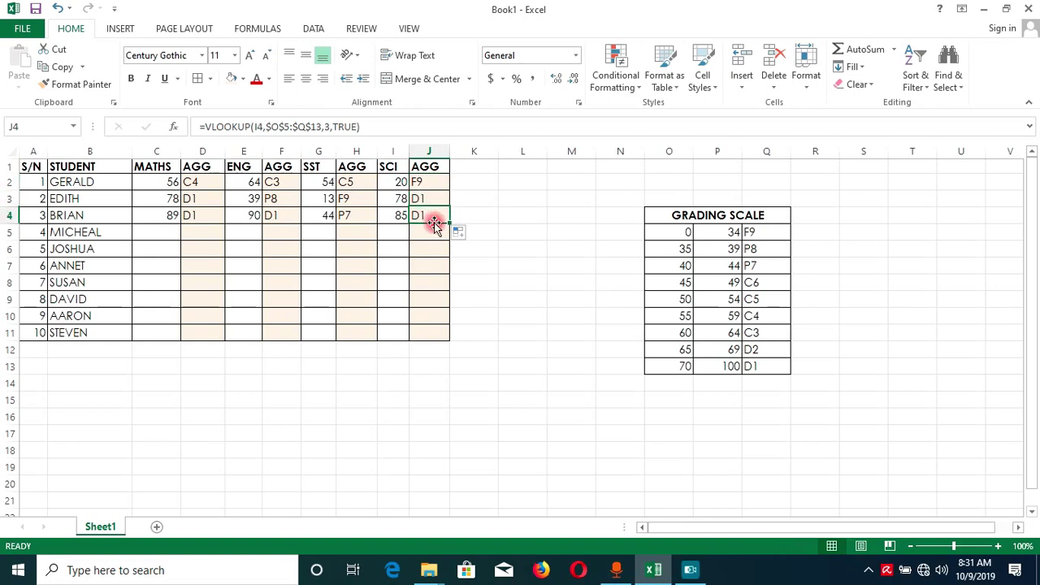
pyautogui.click(425, 251)
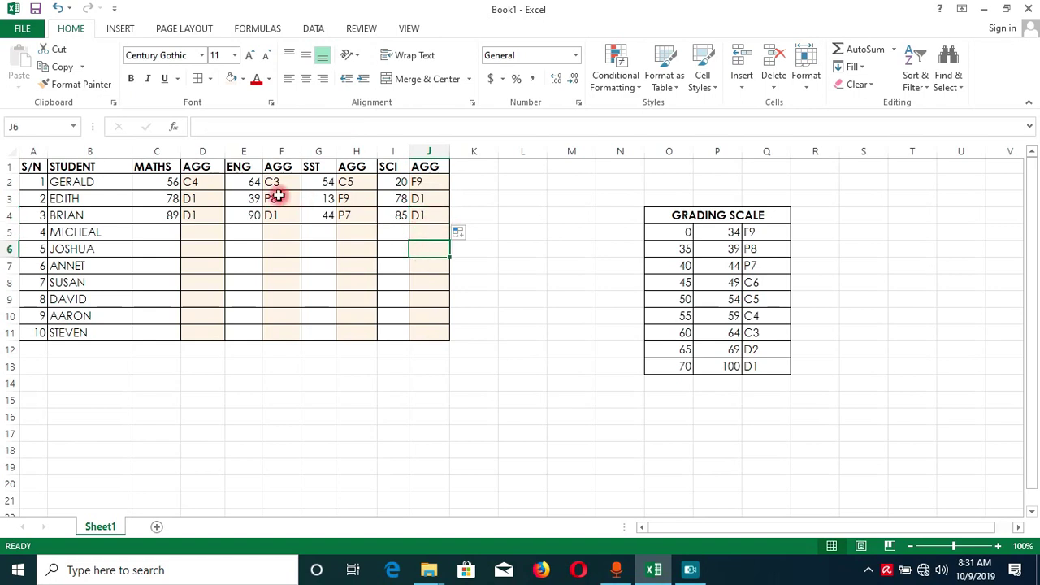